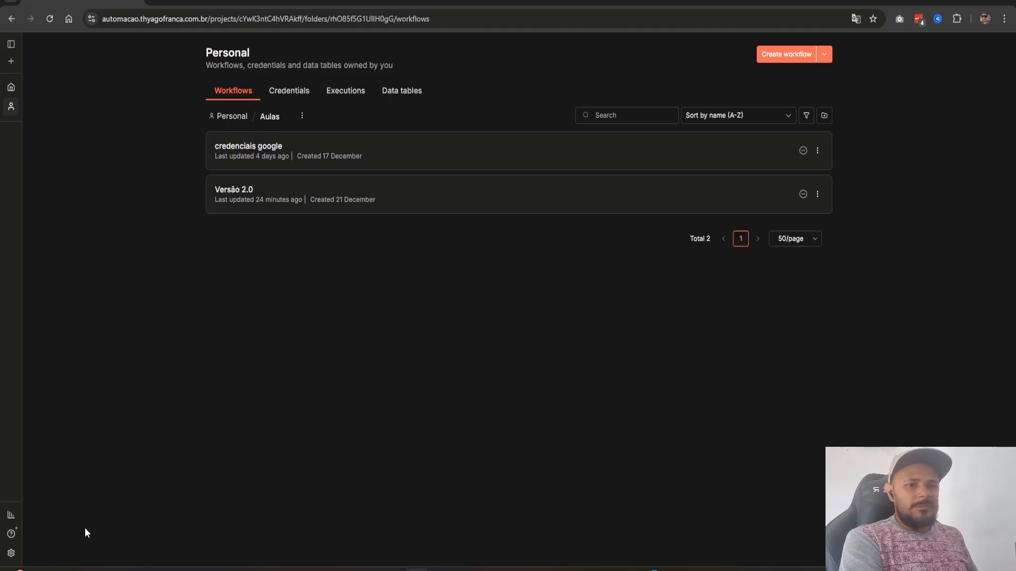
# - View the instance's Usage and plan settings and return to the Aulas workflow list
pyautogui.click(11, 556)
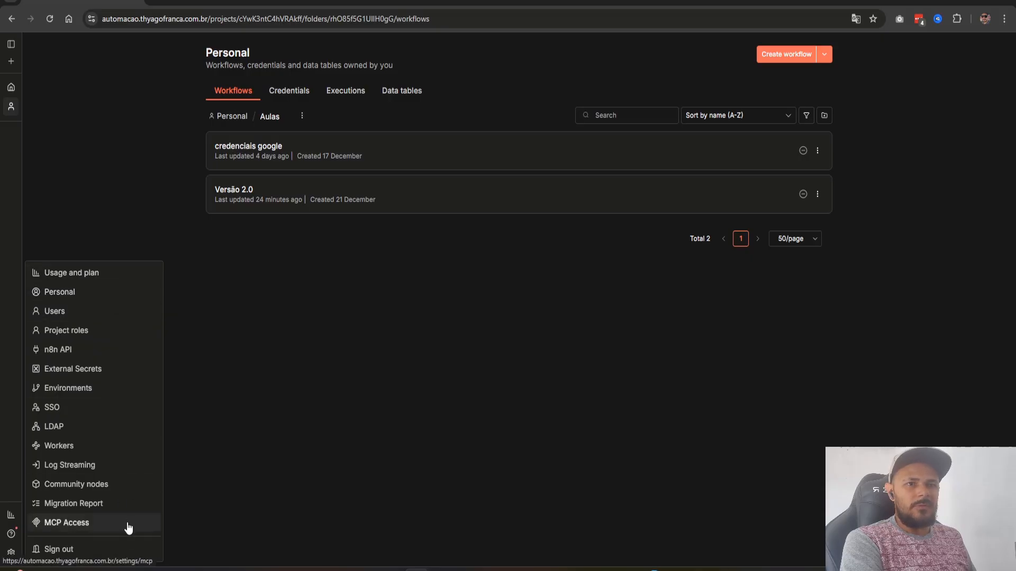
pyautogui.click(130, 278)
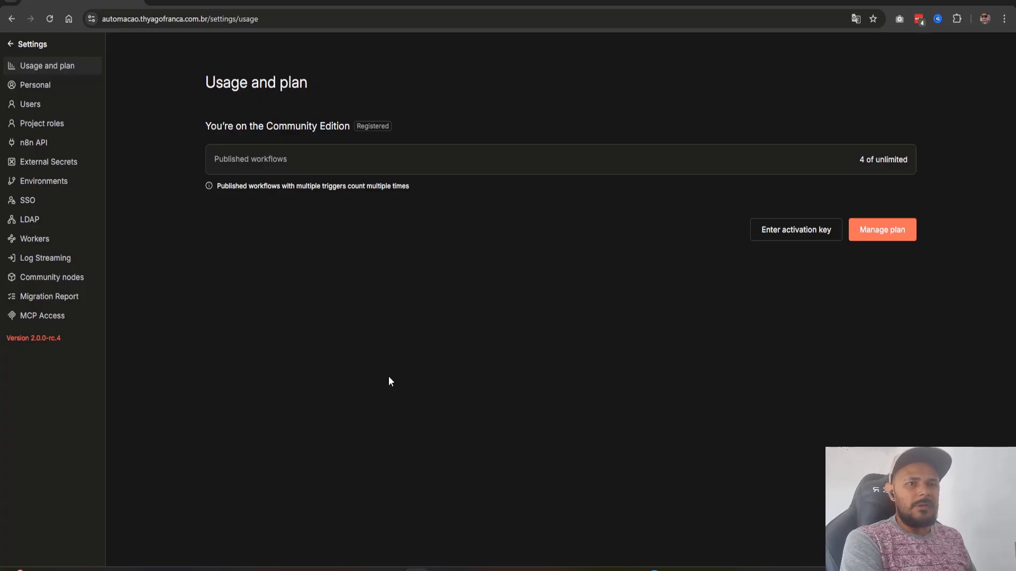
pyautogui.click(22, 43)
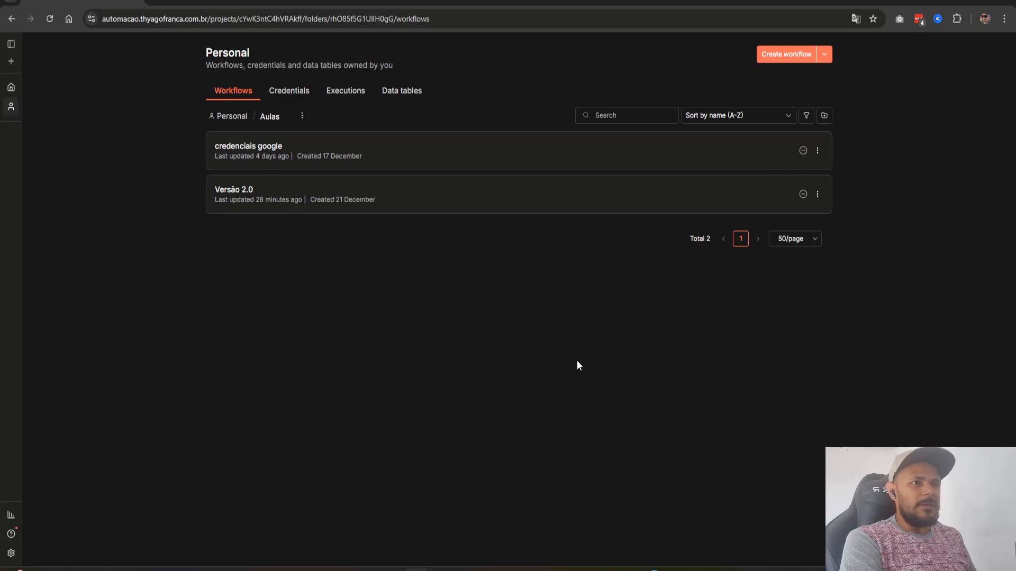
# - Open the Versão 2.0 workflow and send the message "oi" in its test chat
pyautogui.click(423, 197)
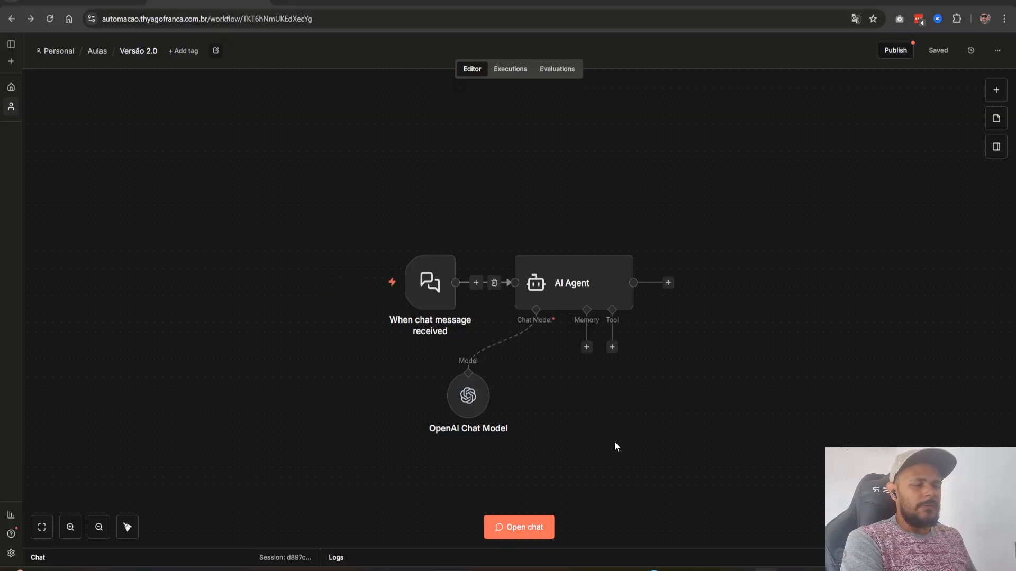
pyautogui.moveTo(437, 299)
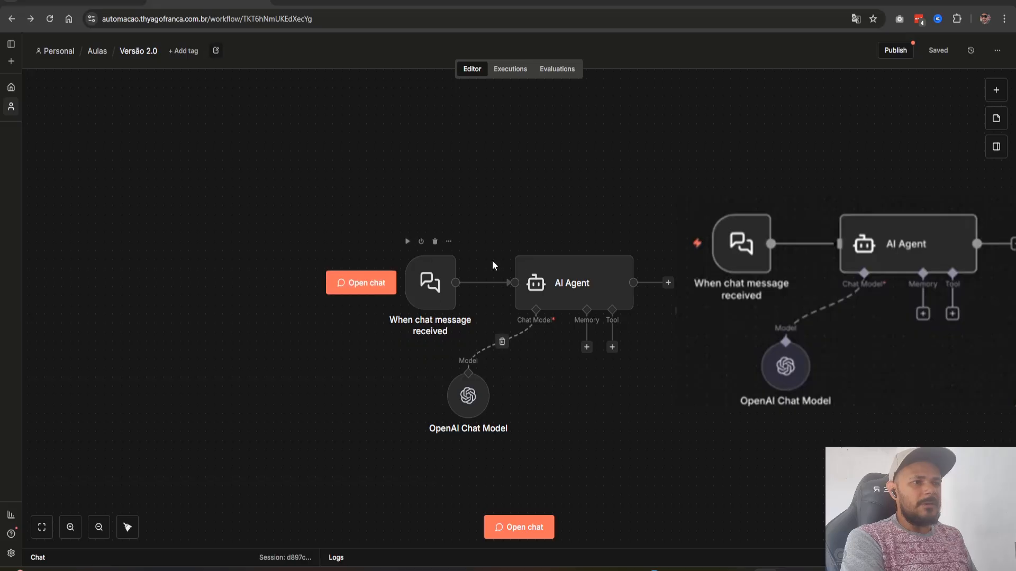
pyautogui.moveTo(562, 284)
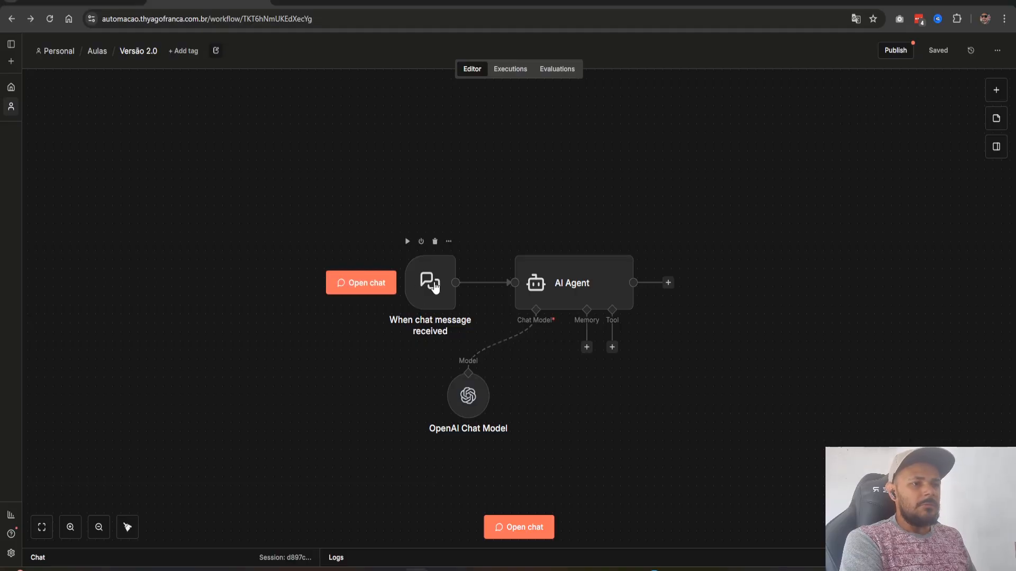
pyautogui.click(521, 537)
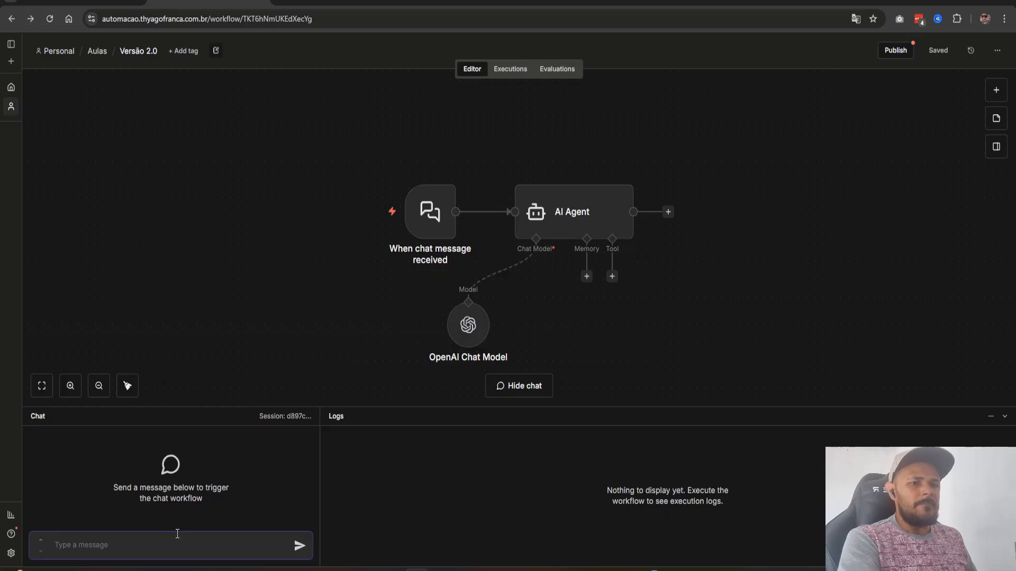
pyautogui.write('oi')
pyautogui.press('Return')
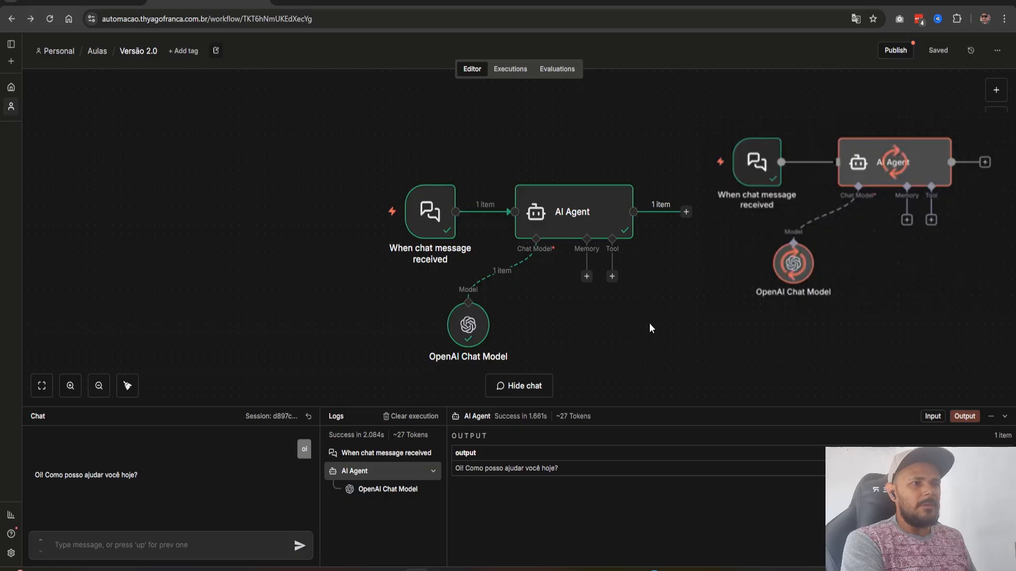
# - Send "oi" to the AI Agent a second time and collapse the chat and logs area
pyautogui.write('ol')
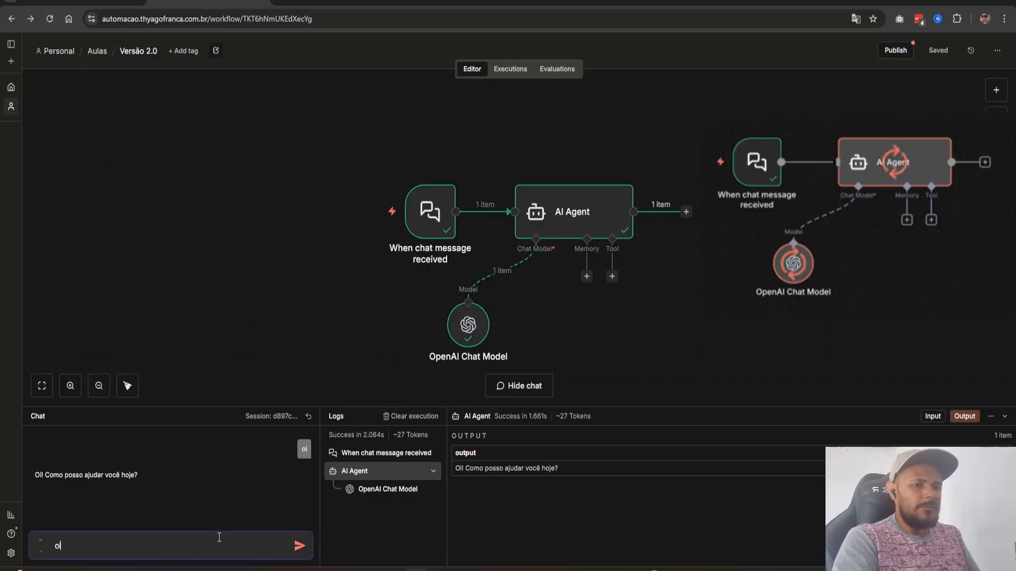
pyautogui.press('Return')
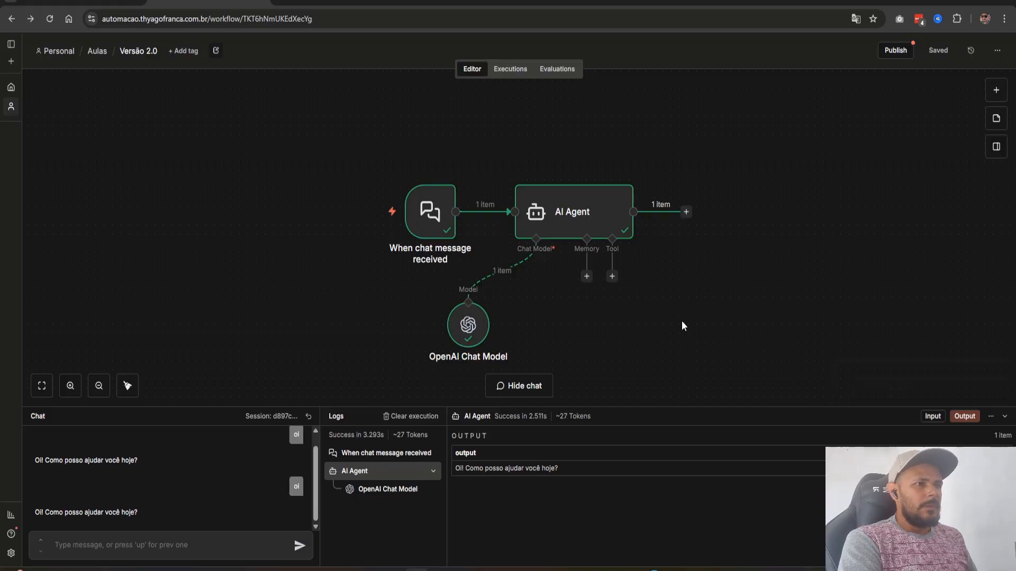
pyautogui.click(1005, 416)
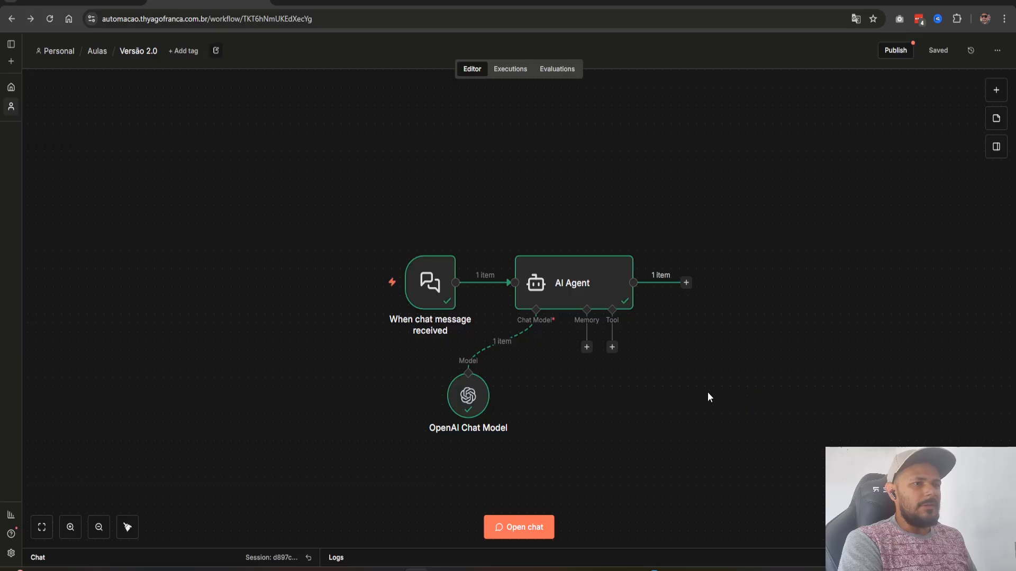
# - Open the AI Agent's System Message as a focused parameter beside the canvas and review its text
pyautogui.doubleClick(573, 279)
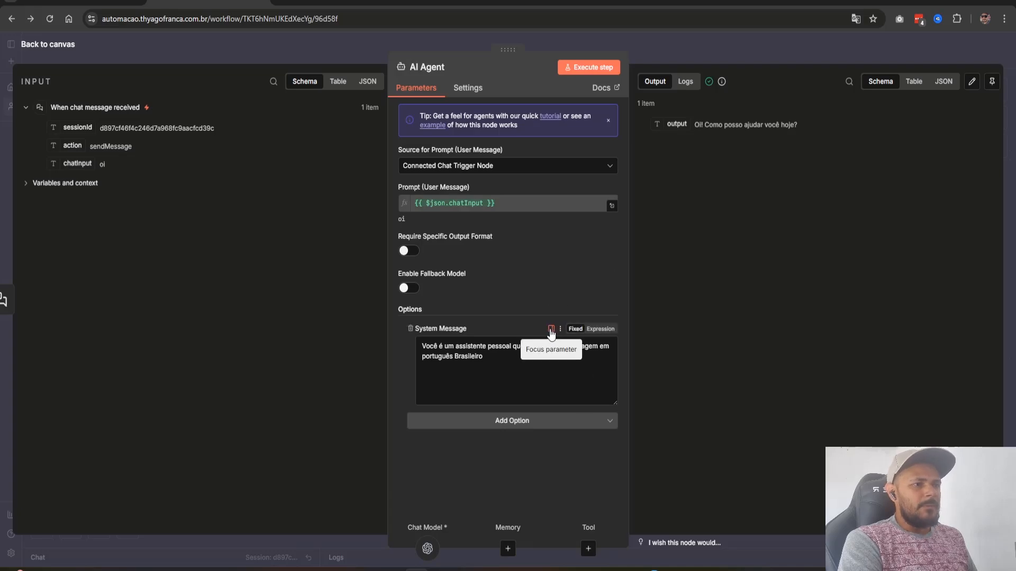
pyautogui.click(550, 331)
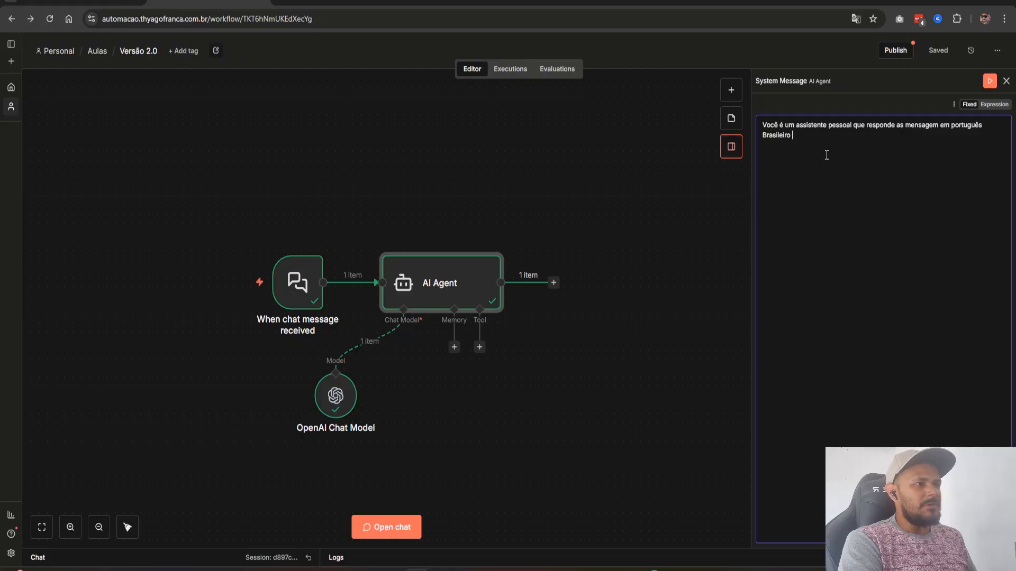
pyautogui.moveTo(791, 139); pyautogui.dragTo(762, 125)
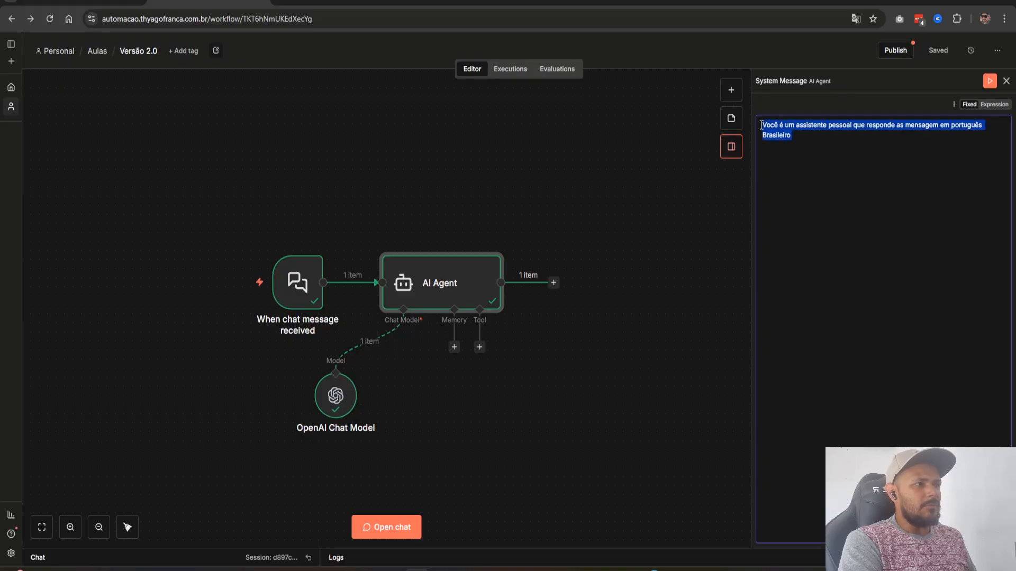
pyautogui.click(823, 217)
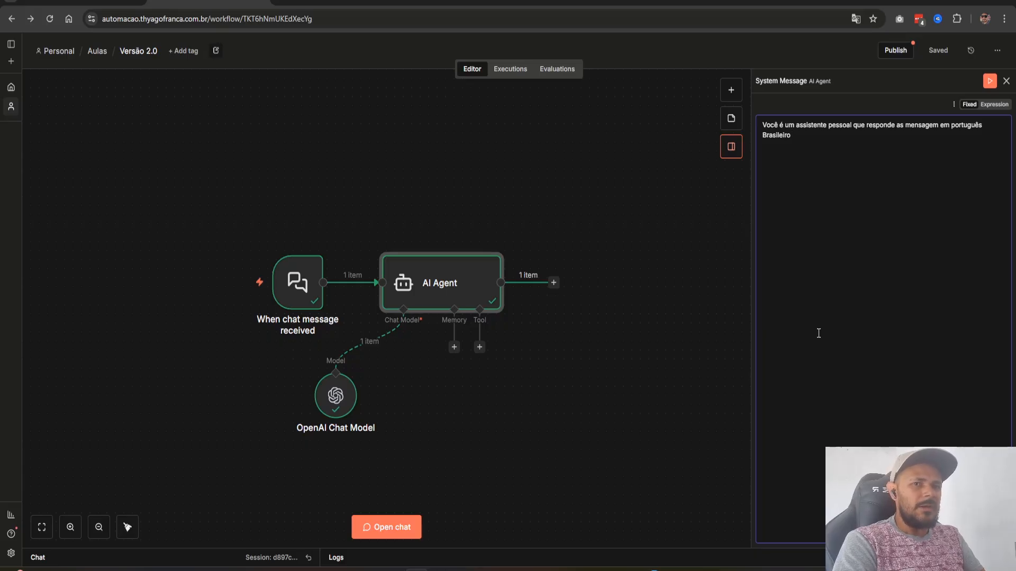
# - Try appending filler text to the AI Agent's system message, delete it, and close the focused parameter view
pyautogui.write('fdgdgdfgkjgjkff')
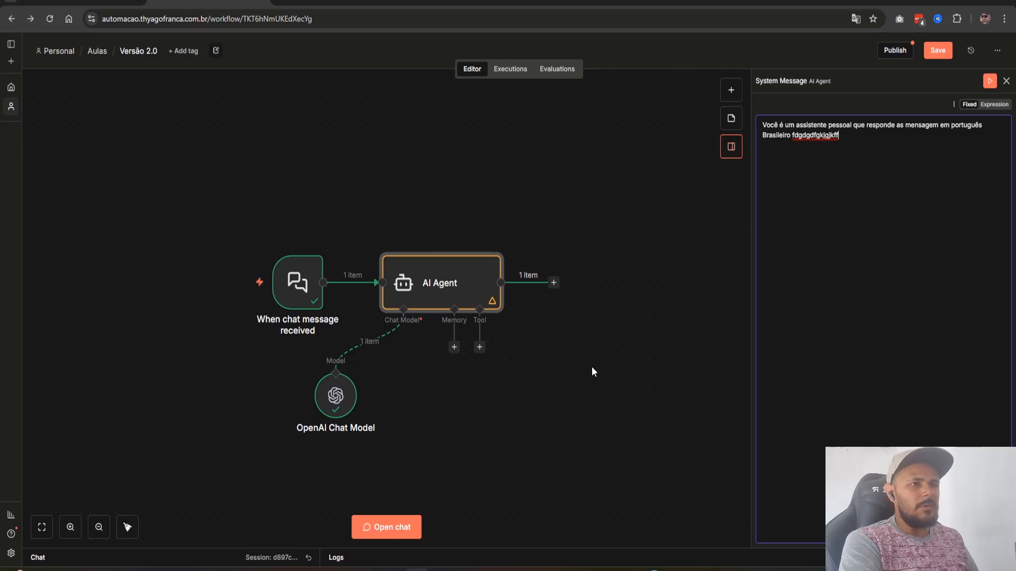
pyautogui.press('BackSpace')
pyautogui.press('BackSpace')
pyautogui.press('BackSpace')
pyautogui.press('BackSpace')
pyautogui.press('BackSpace')
pyautogui.press('BackSpace')
pyautogui.press('BackSpace')
pyautogui.press('BackSpace')
pyautogui.press('BackSpace')
pyautogui.press('BackSpace')
pyautogui.press('BackSpace')
pyautogui.press('BackSpace')
pyautogui.press('BackSpace')
pyautogui.press('BackSpace')
pyautogui.press('BackSpace')
pyautogui.press('BackSpace')
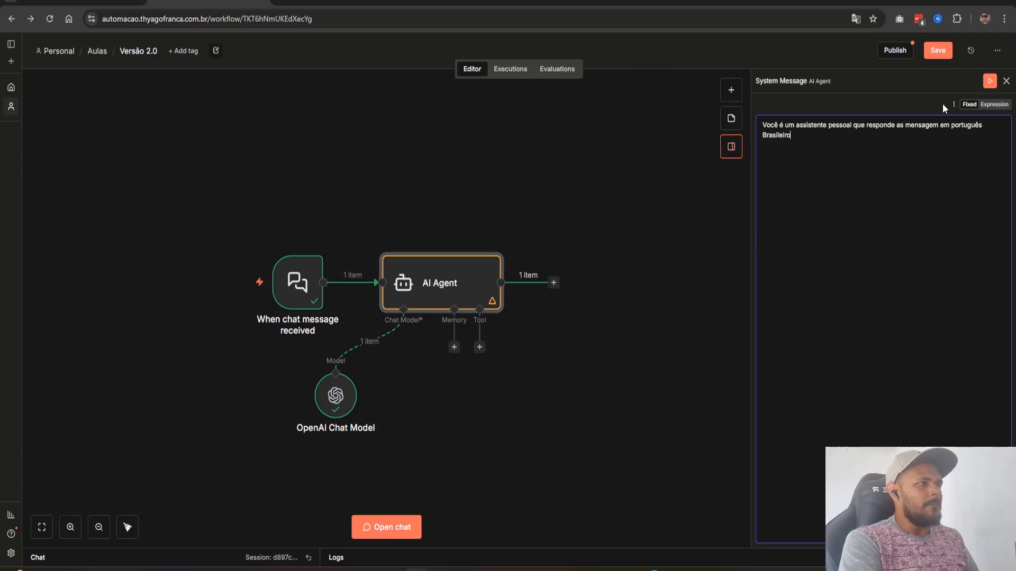
pyautogui.click(1007, 81)
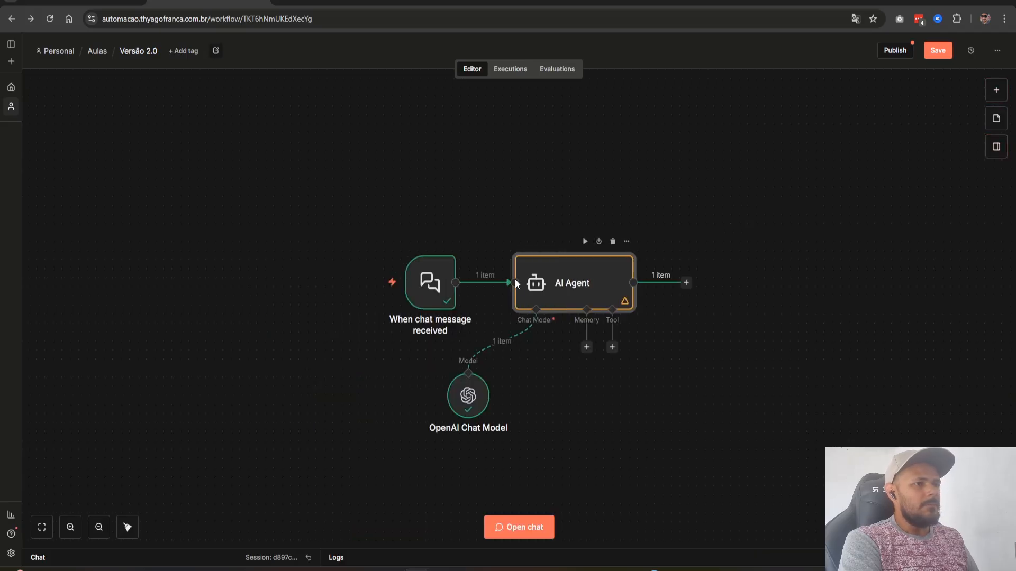
# - Review the AI Agent node's parameters and return to the canvas
pyautogui.doubleClick(569, 285)
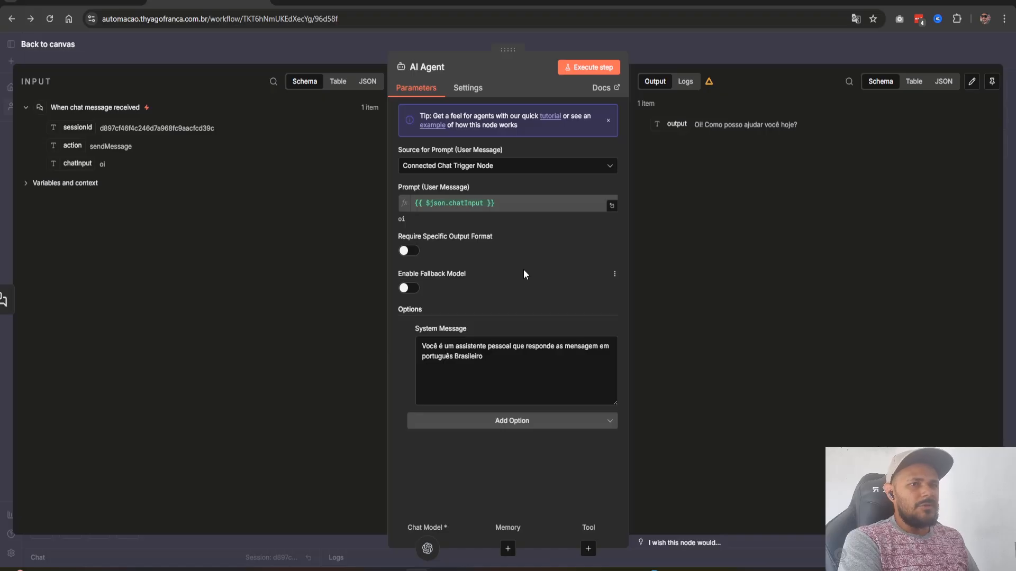
pyautogui.click(655, 56)
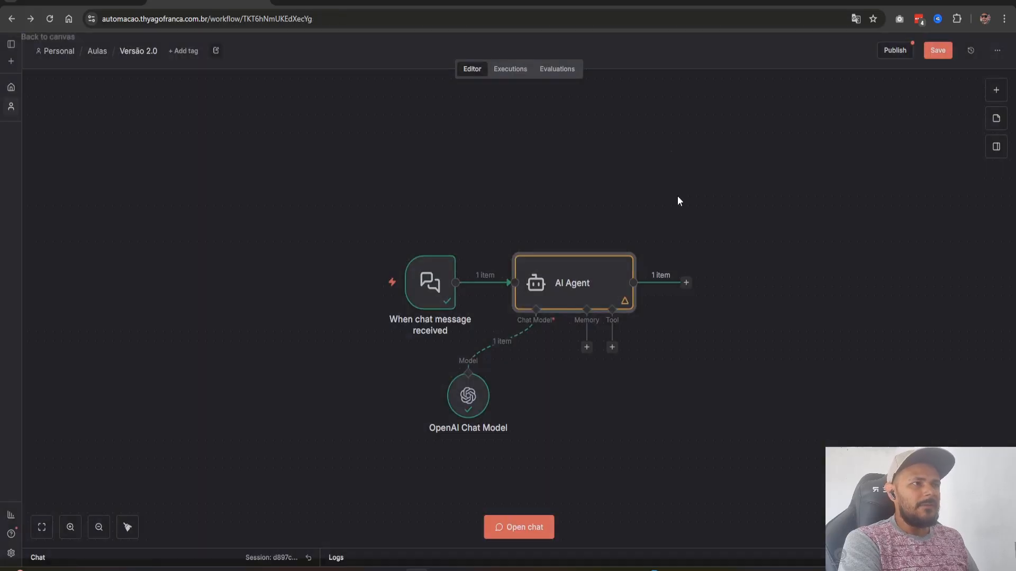
pyautogui.doubleClick(578, 290)
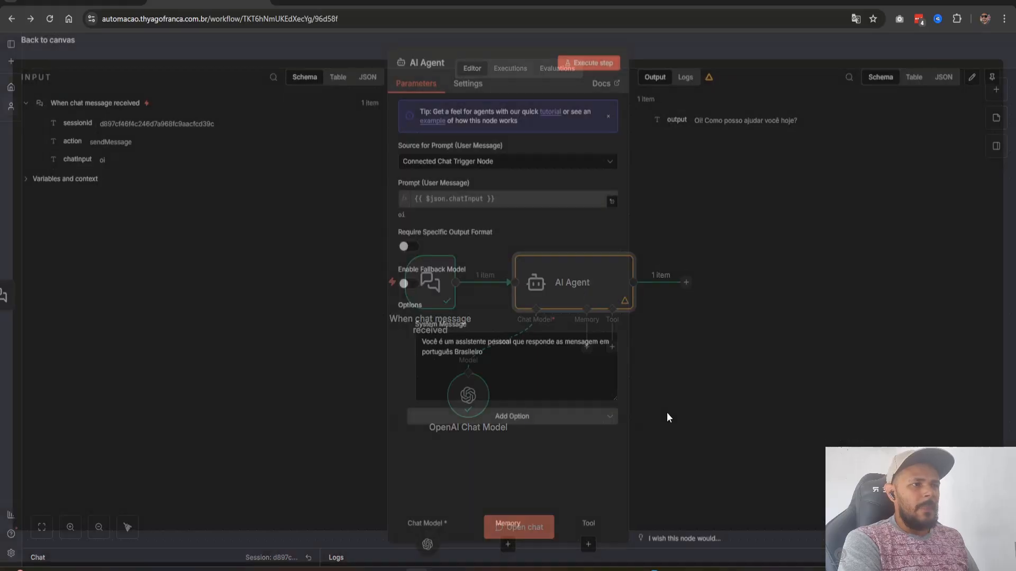
pyautogui.click(722, 40)
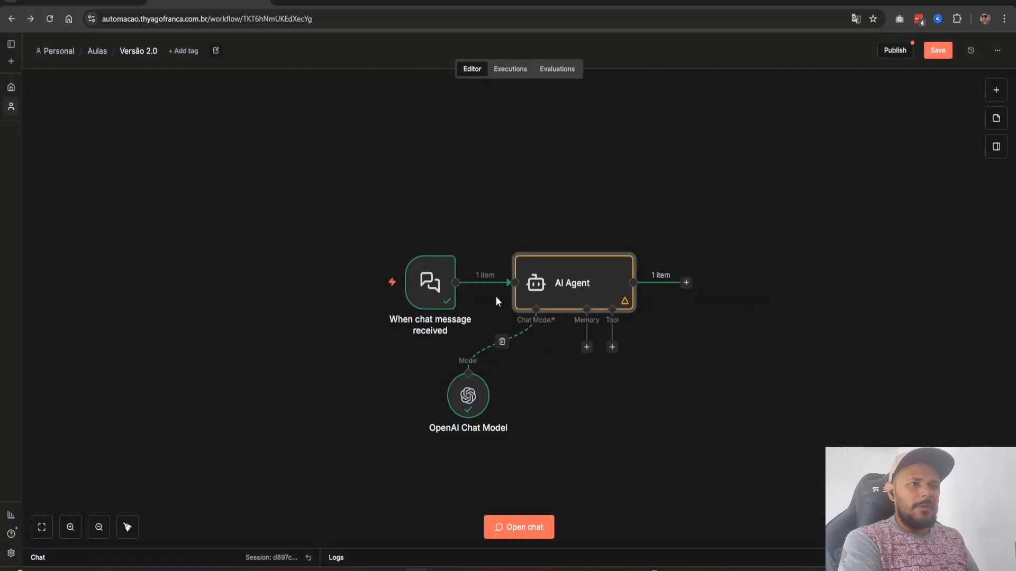
# - Move between the AI Agent, chat trigger and OpenAI Chat Model node details to examine their parameters, and return to the canvas
pyautogui.moveTo(432, 283)
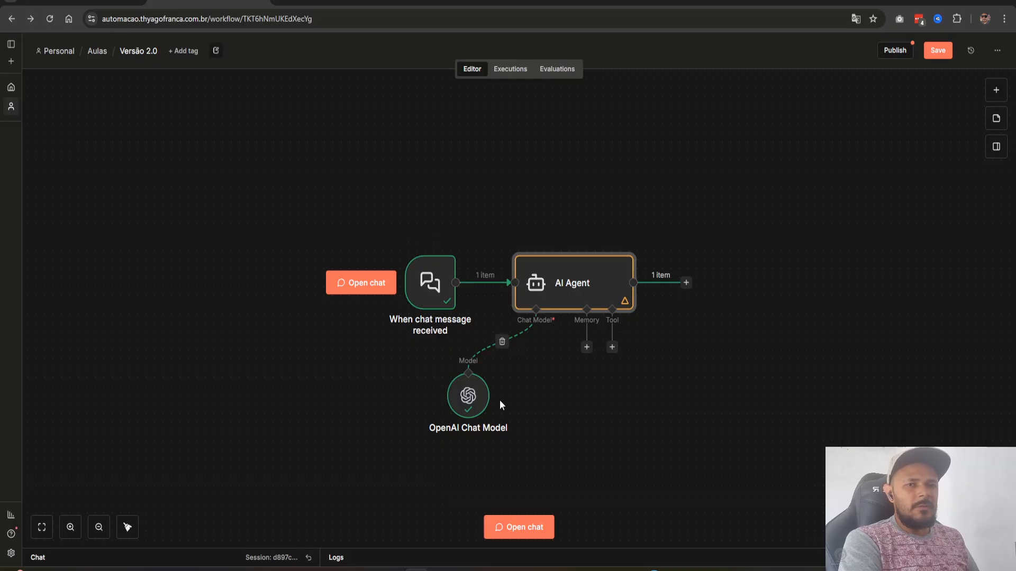
pyautogui.moveTo(468, 396)
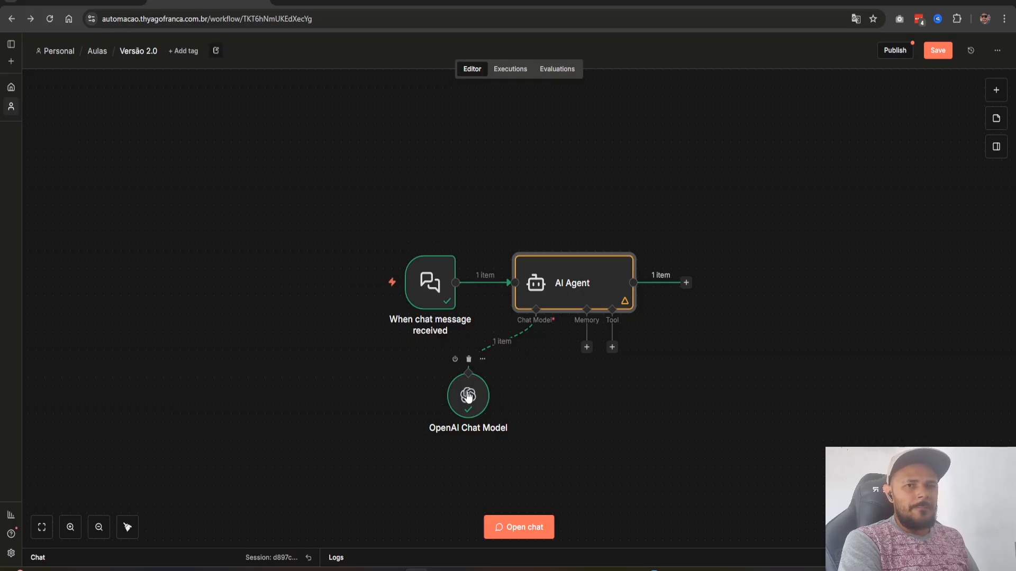
pyautogui.moveTo(563, 288)
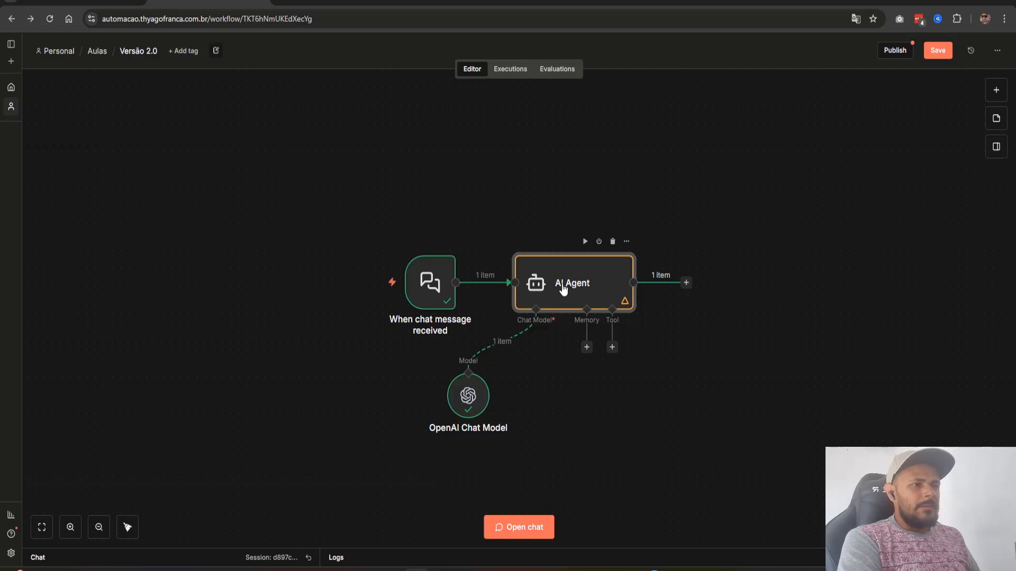
pyautogui.doubleClick(562, 284)
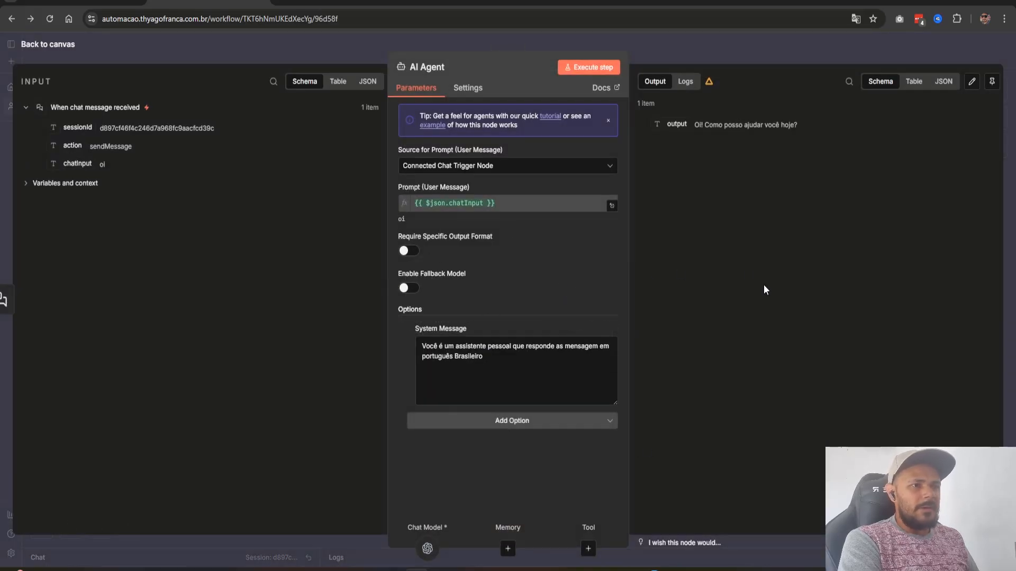
pyautogui.click(6, 300)
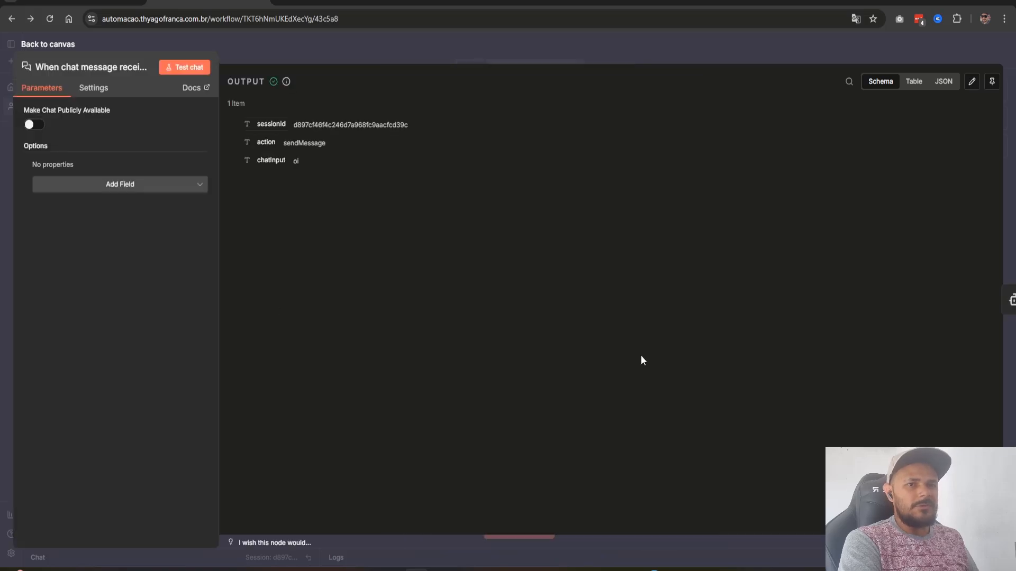
pyautogui.click(1011, 300)
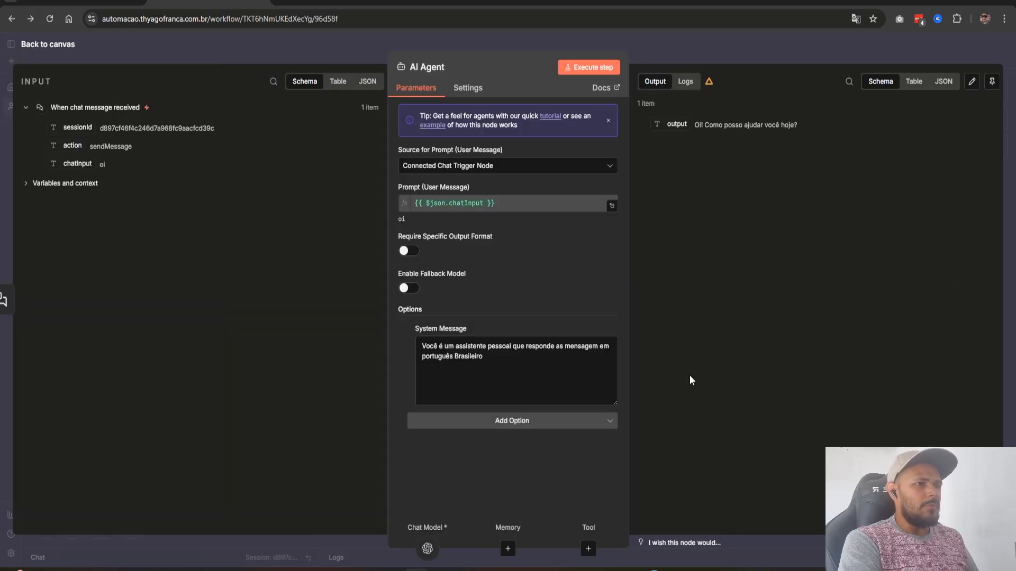
pyautogui.click(427, 548)
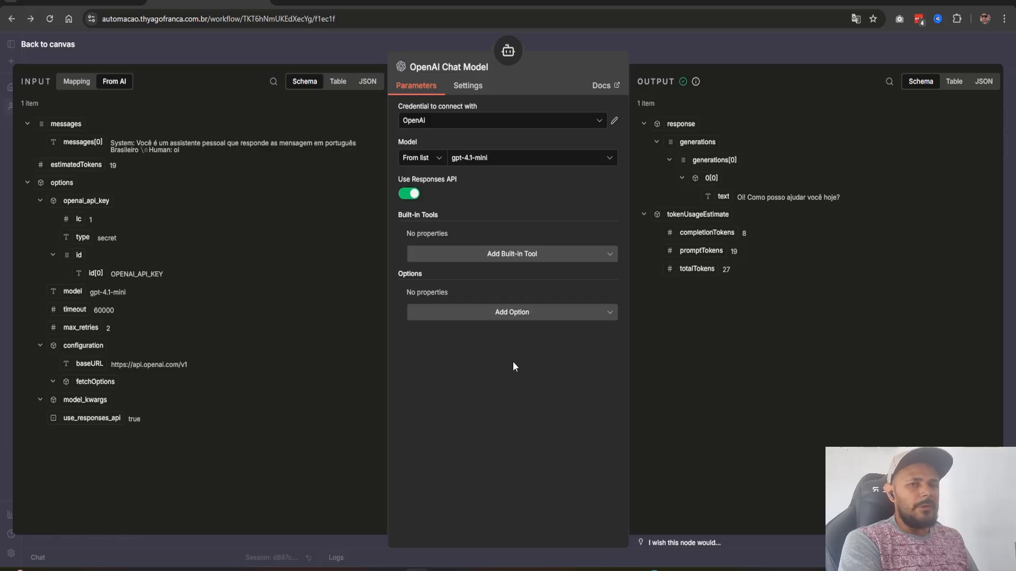
pyautogui.click(671, 49)
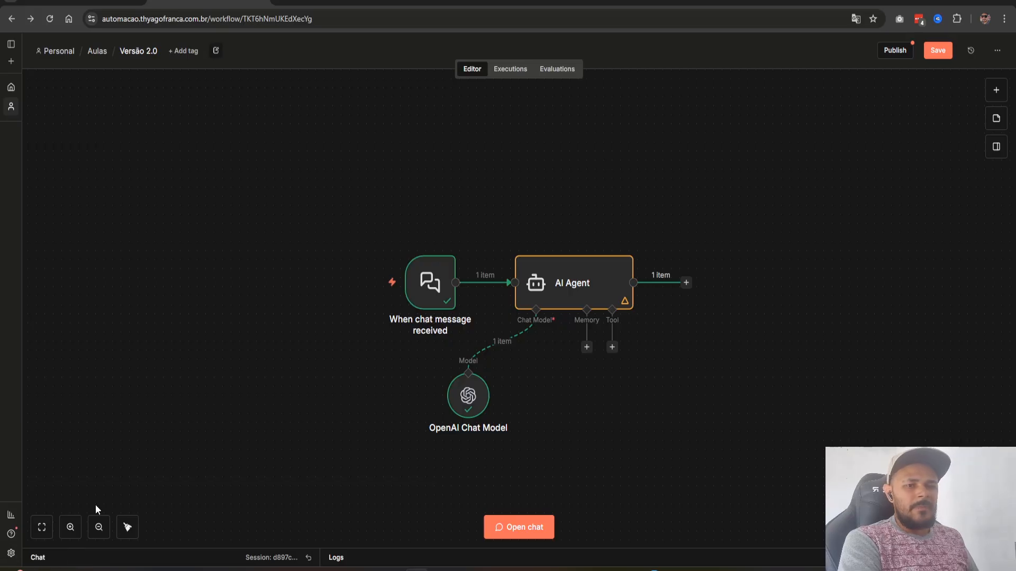
# - Open the n8n documentation from the help resources and view the start of the v2.0 breaking changes page
pyautogui.click(10, 535)
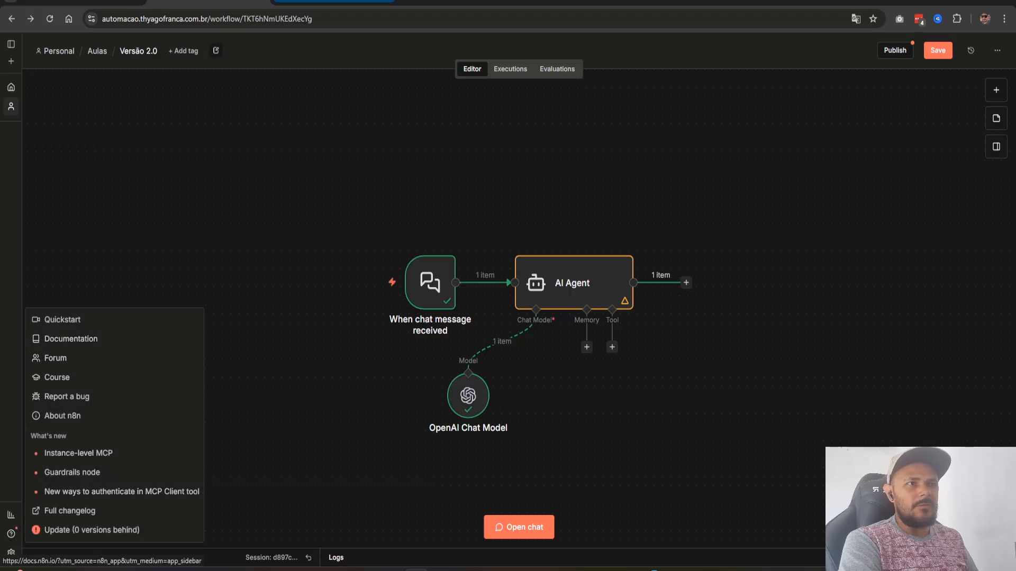
pyautogui.click(150, 336)
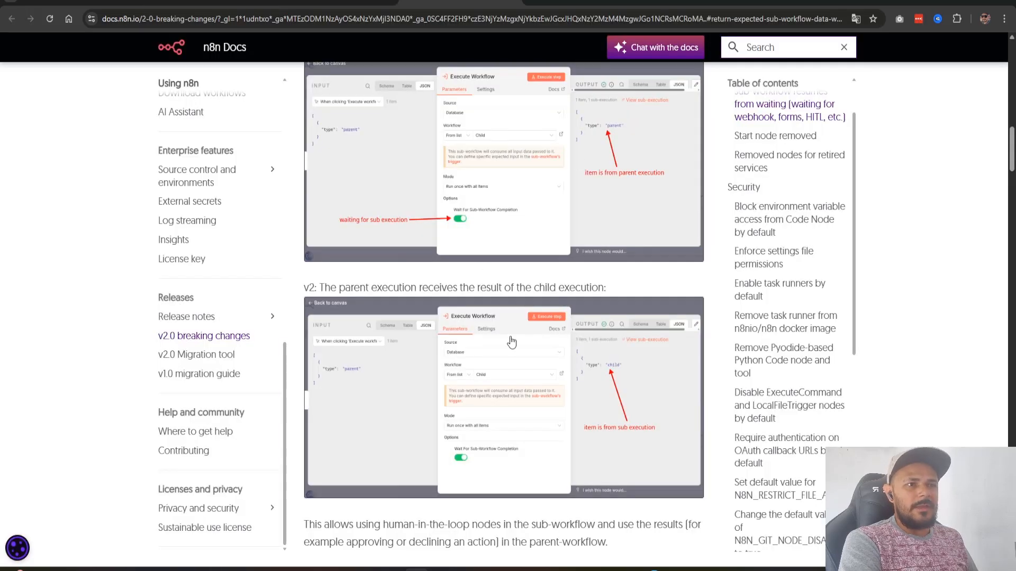
pyautogui.scroll(5, 529, 211)
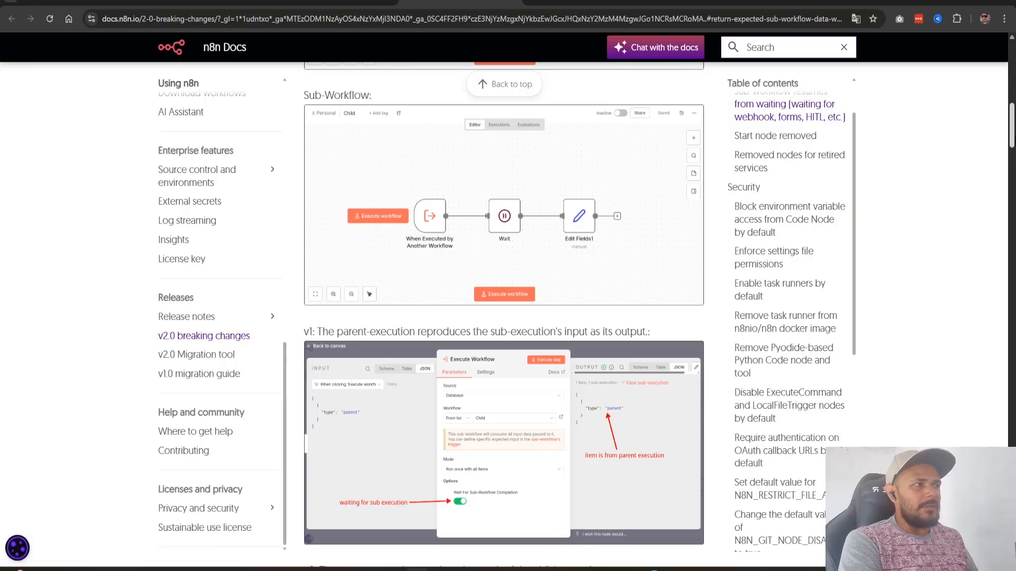
pyautogui.click(166, 339)
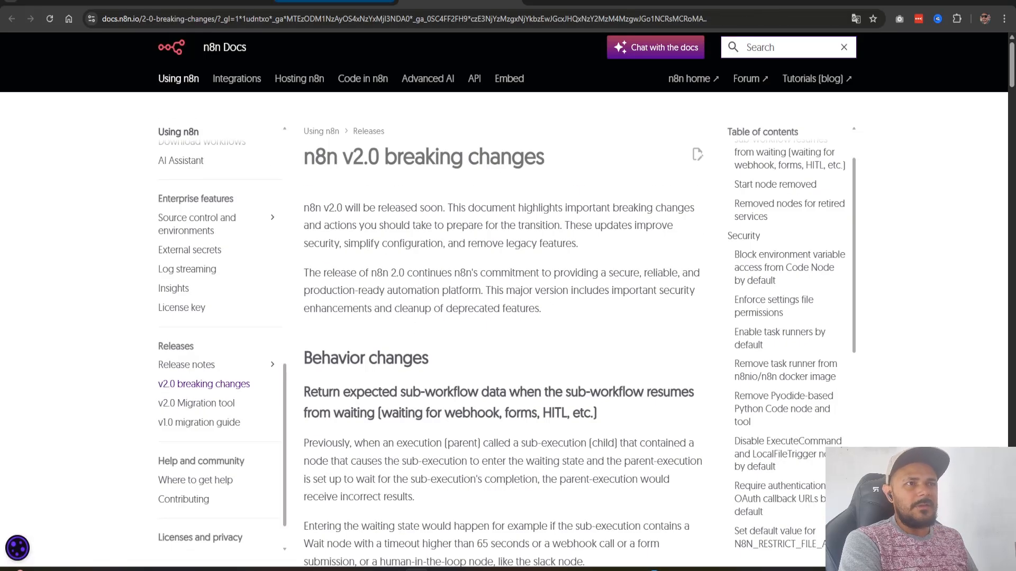
# - Switch to the n8n 2.0 introduction blog post, go to its beginning, and briefly check the Versão 2.0 workflow
pyautogui.hotkey('ctrl', 'shift', 'Tab')
pyautogui.scroll(8, 656, 333)
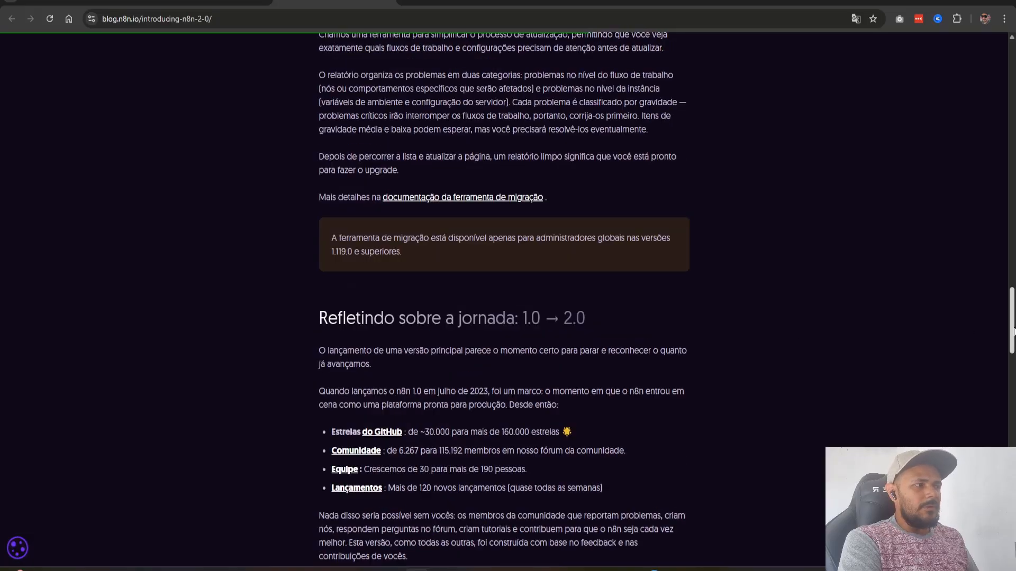
pyautogui.press('Home')
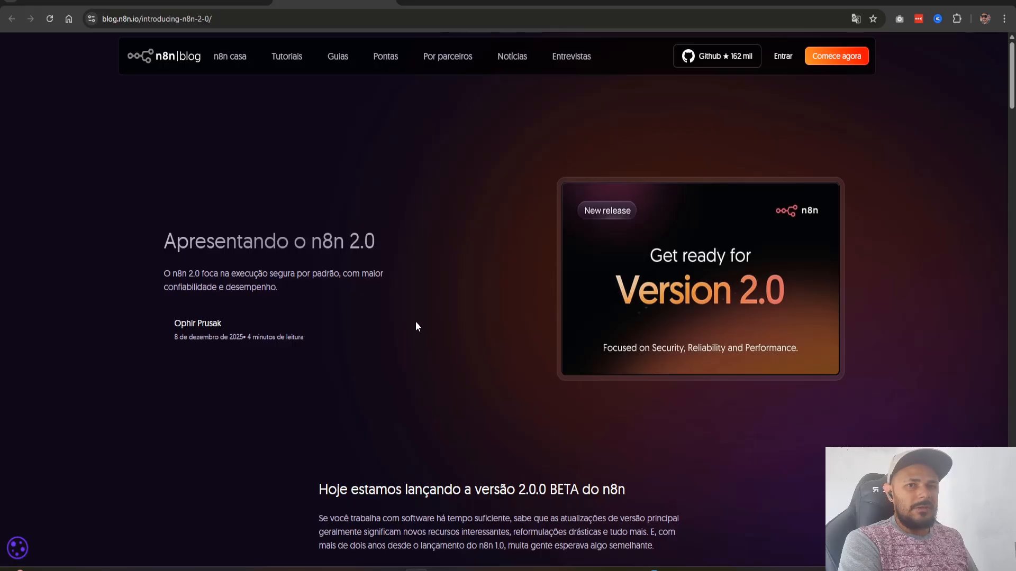
pyautogui.click(209, 2)
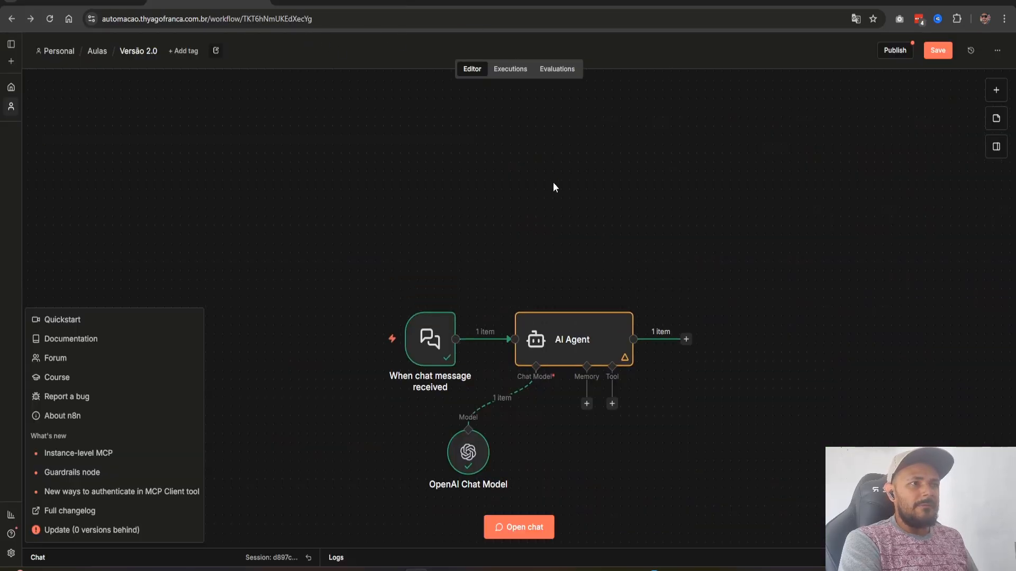
pyautogui.click(317, 3)
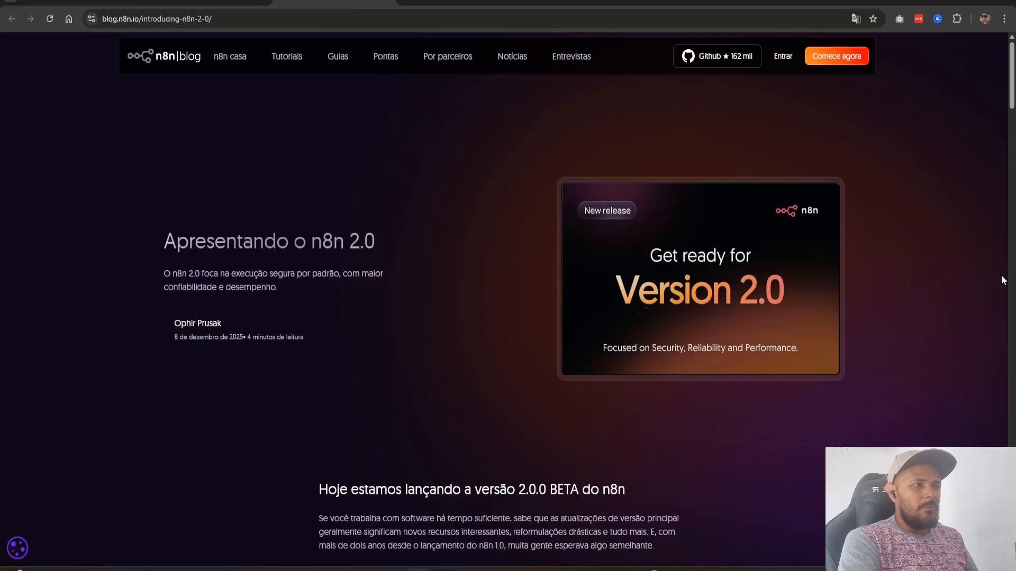
# - Find the blog post's section on the focus of version 2.0 and highlight parts of its heading while reading
pyautogui.moveTo(1012, 104); pyautogui.dragTo(1013, 187)
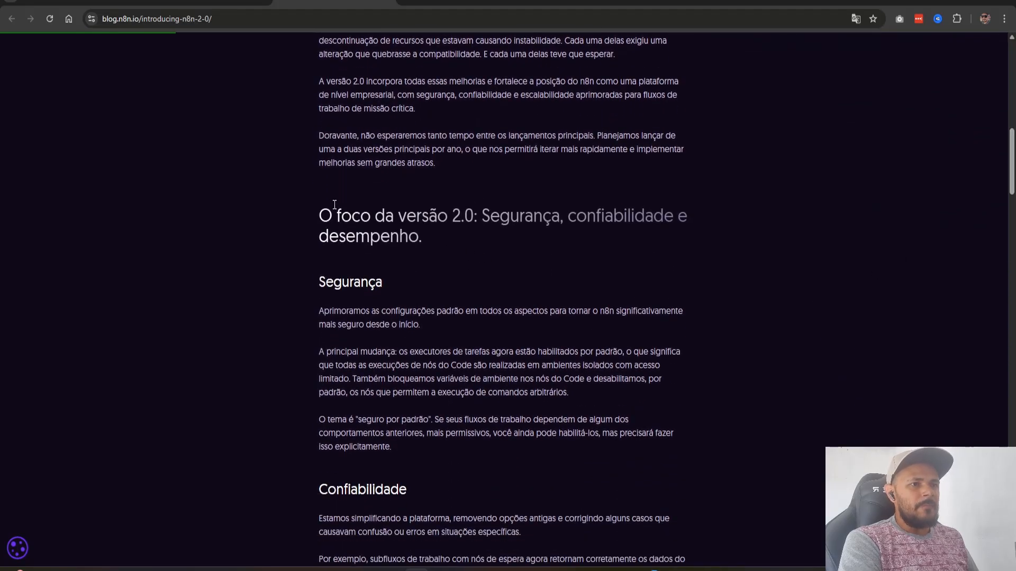
pyautogui.moveTo(490, 214); pyautogui.dragTo(634, 214)
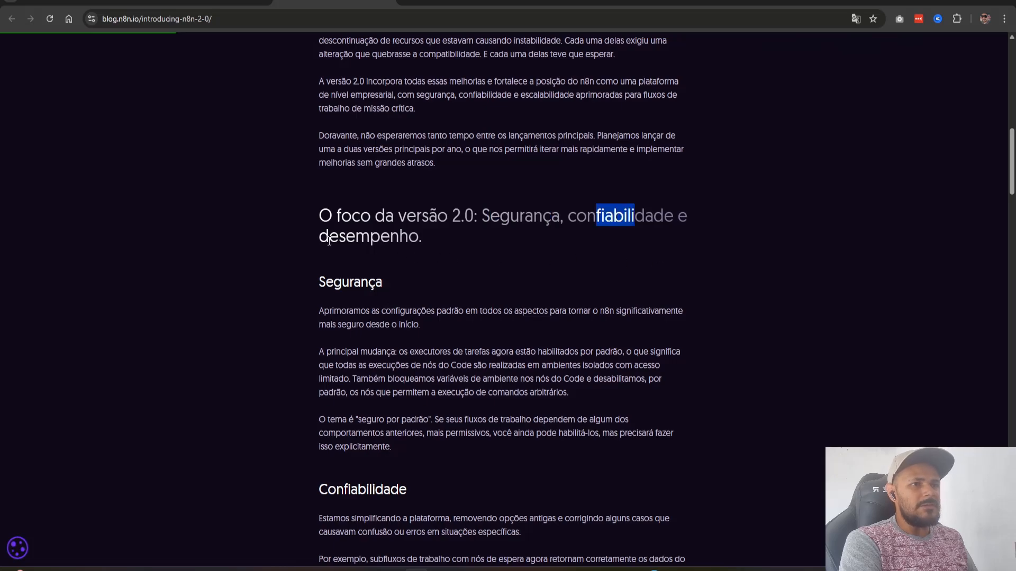
pyautogui.moveTo(329, 240); pyautogui.dragTo(424, 265)
pyautogui.click(486, 242)
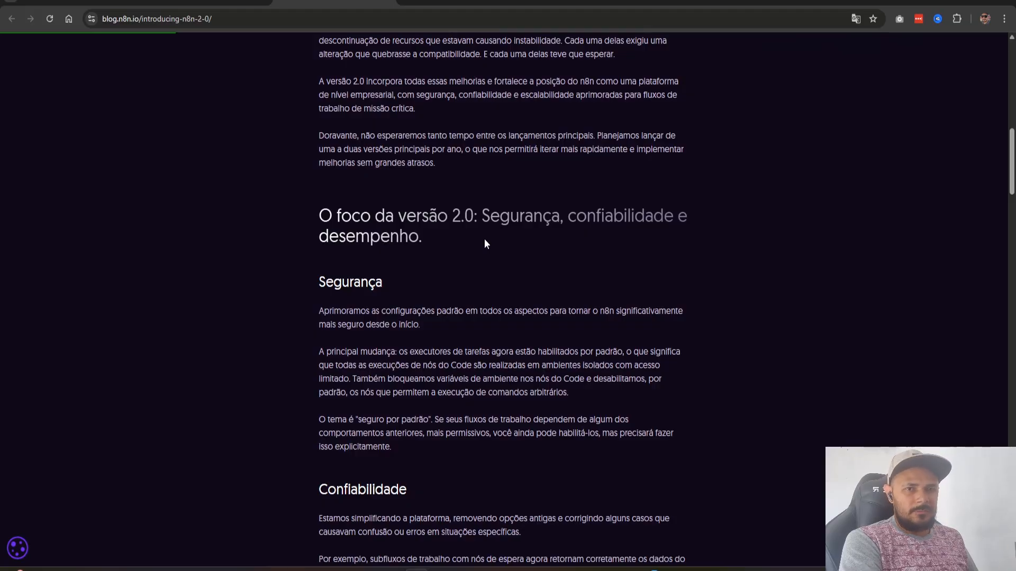
# - Read the blog post's sections on security, reliability and performance, and skim the material that follows them
pyautogui.scroll(-3, 640, 348)
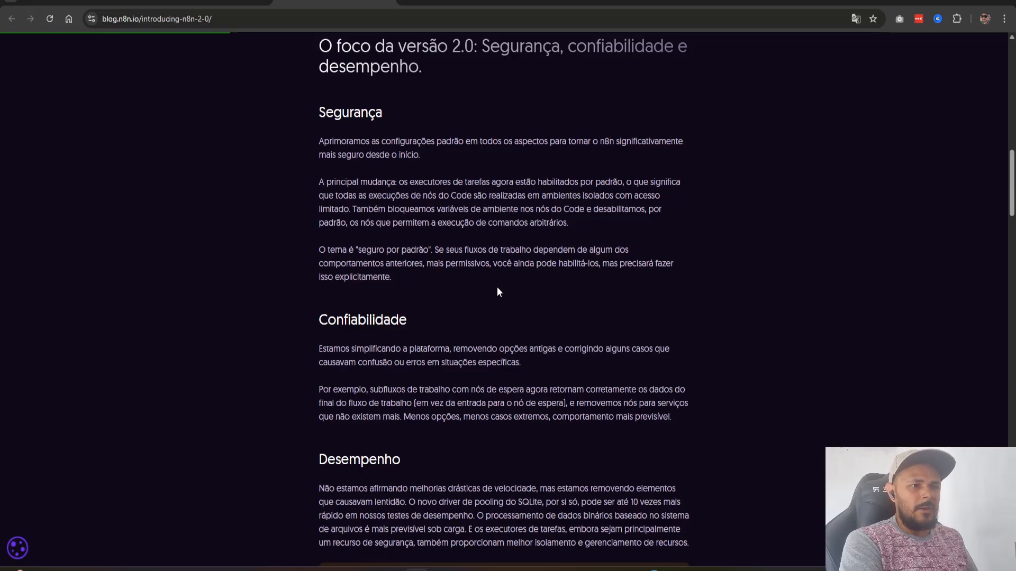
pyautogui.scroll(-4, 509, 300)
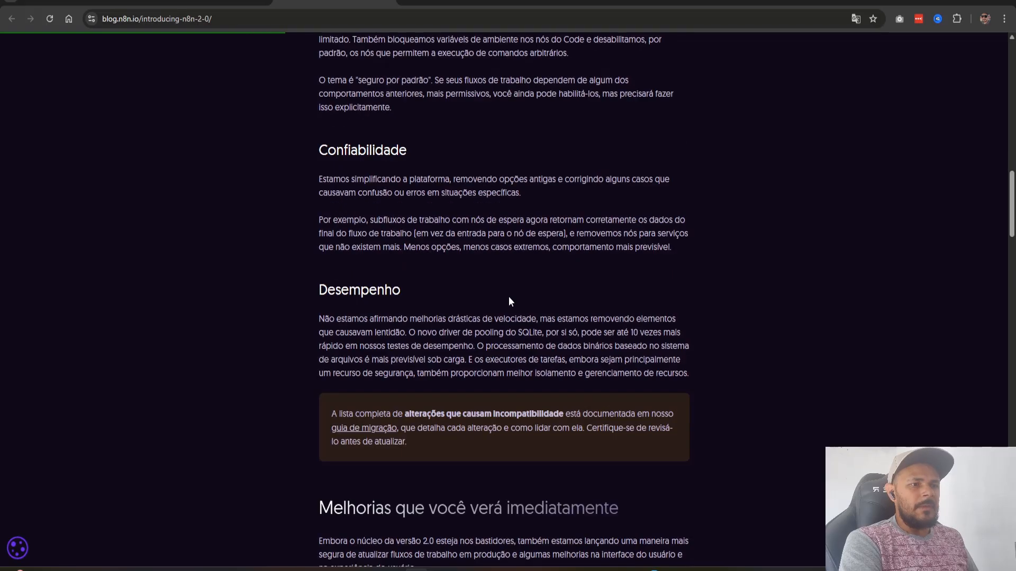
pyautogui.scroll(2, 509, 301)
pyautogui.scroll(1, 509, 300)
pyautogui.scroll(-11, 509, 300)
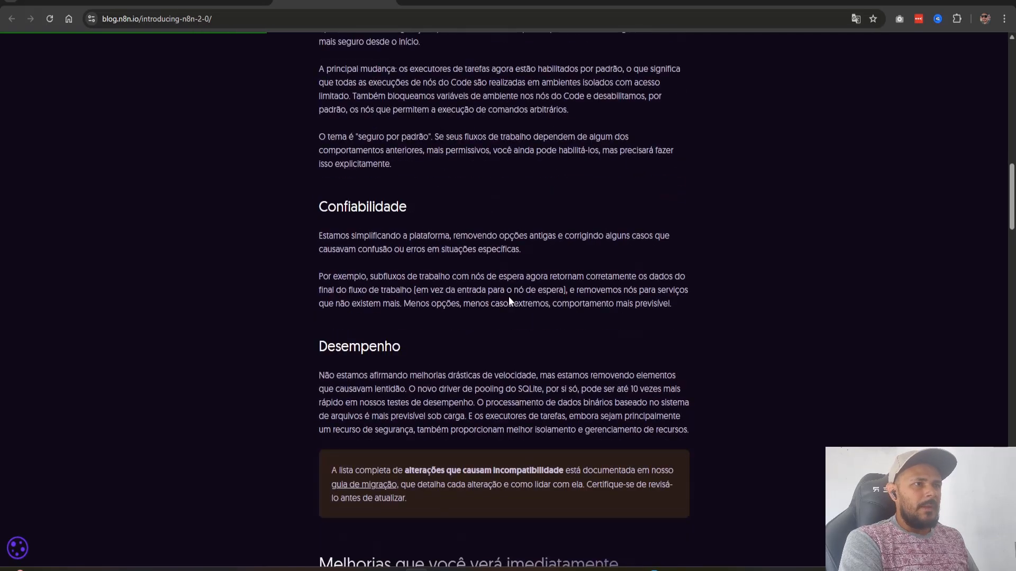
pyautogui.scroll(-17, 704, 300)
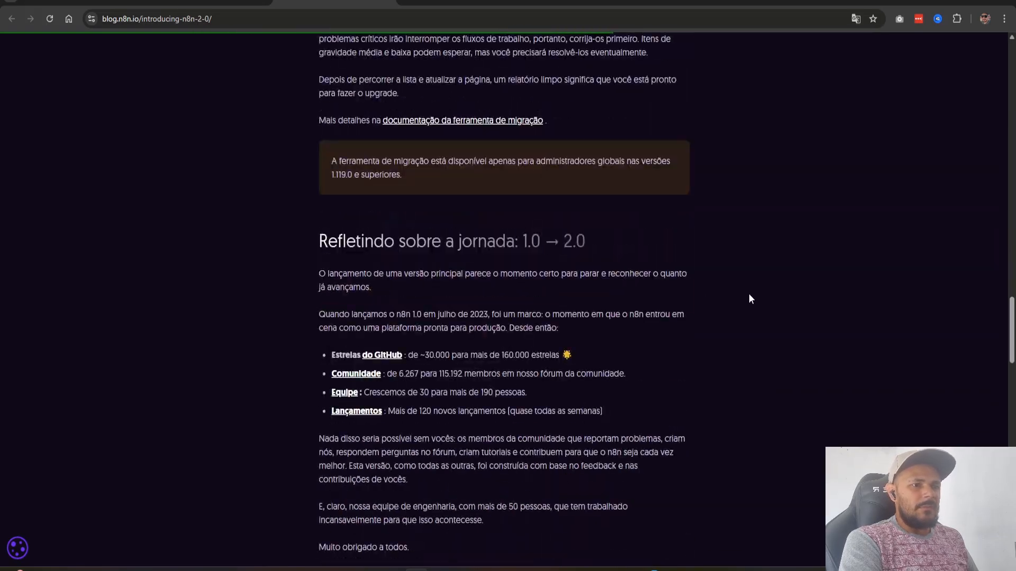
# - Examine the beta and stable release dates in the blog post's FAQ, highlighting each date
pyautogui.scroll(-2, 748, 293)
pyautogui.scroll(1, 475, 359)
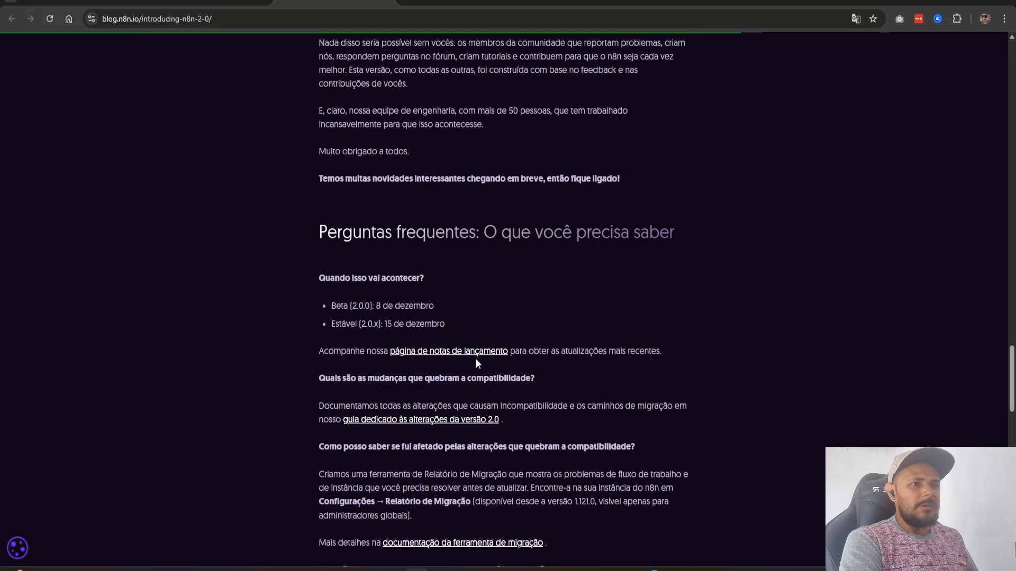
pyautogui.moveTo(377, 306); pyautogui.dragTo(444, 302)
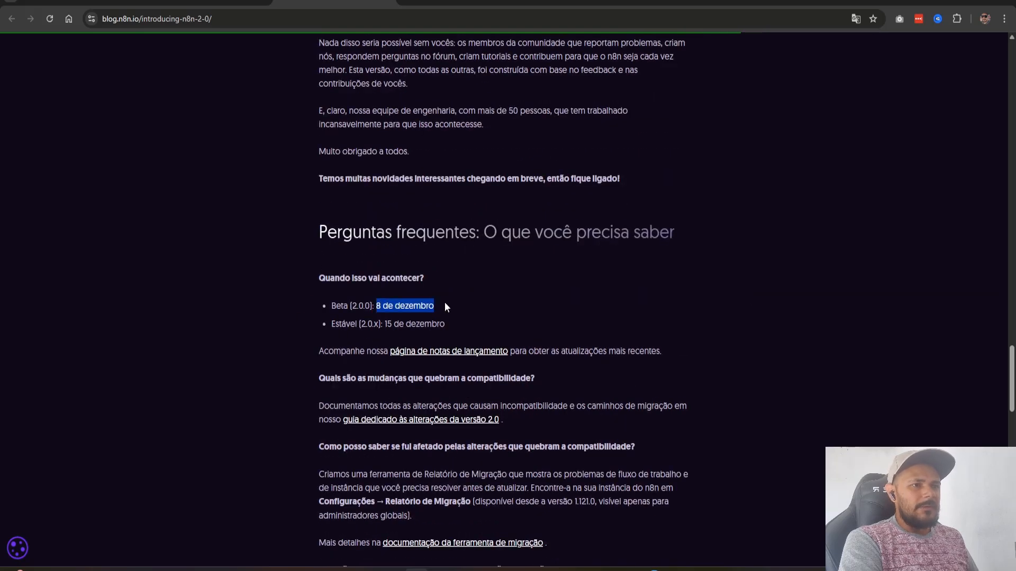
pyautogui.click(497, 300)
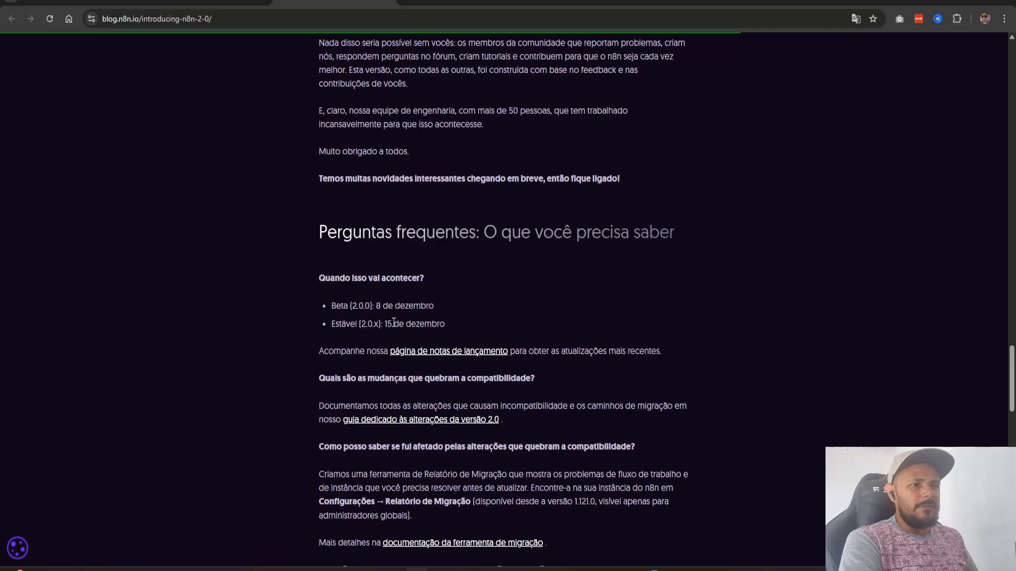
pyautogui.moveTo(385, 324); pyautogui.dragTo(441, 317)
pyautogui.click(466, 317)
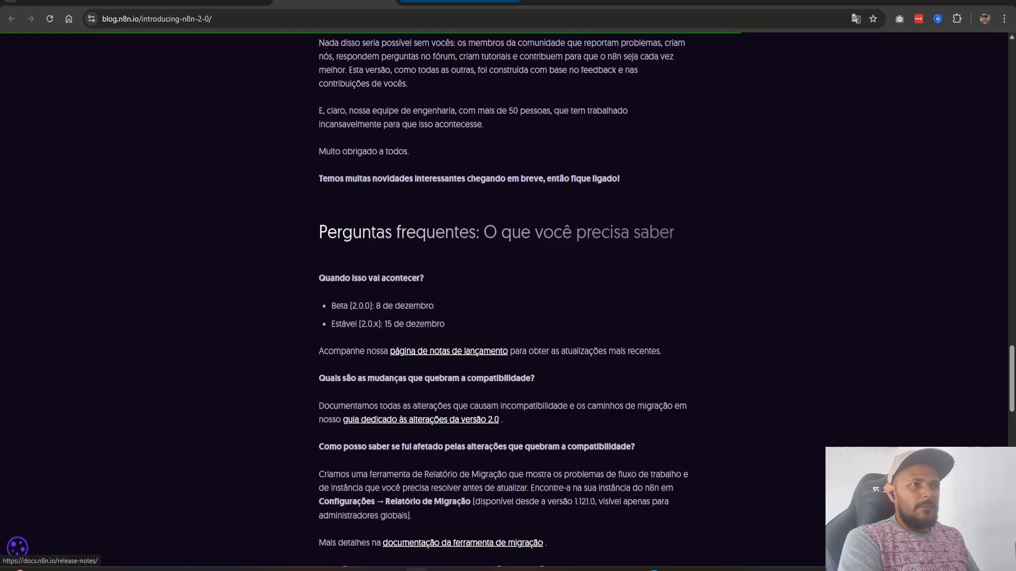
# - Open the dedicated guide to the version 2.0 changes from the FAQ and examine the section on returning sub-workflow data
pyautogui.click(460, 2)
pyautogui.click(341, 4)
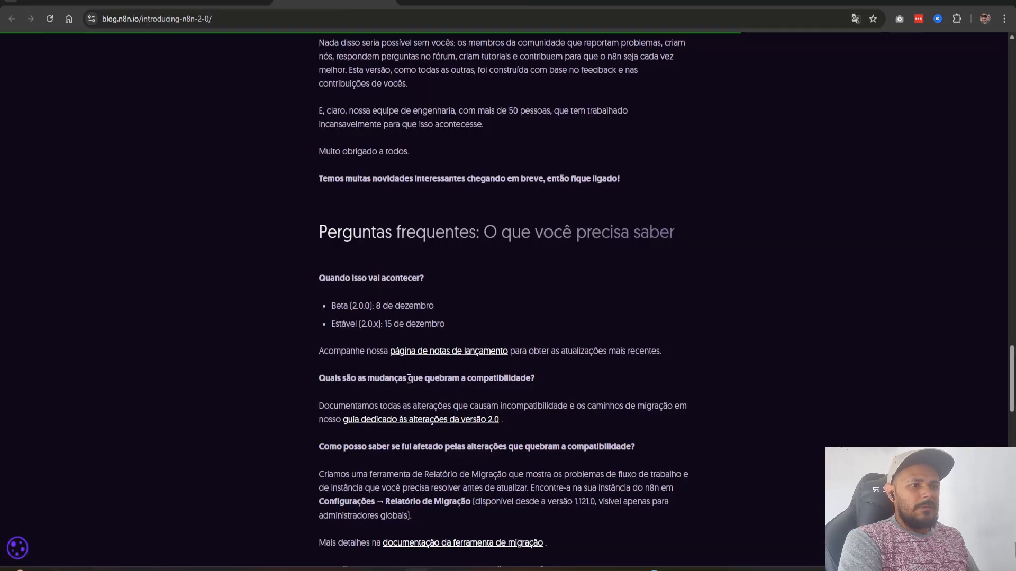
pyautogui.click(421, 423)
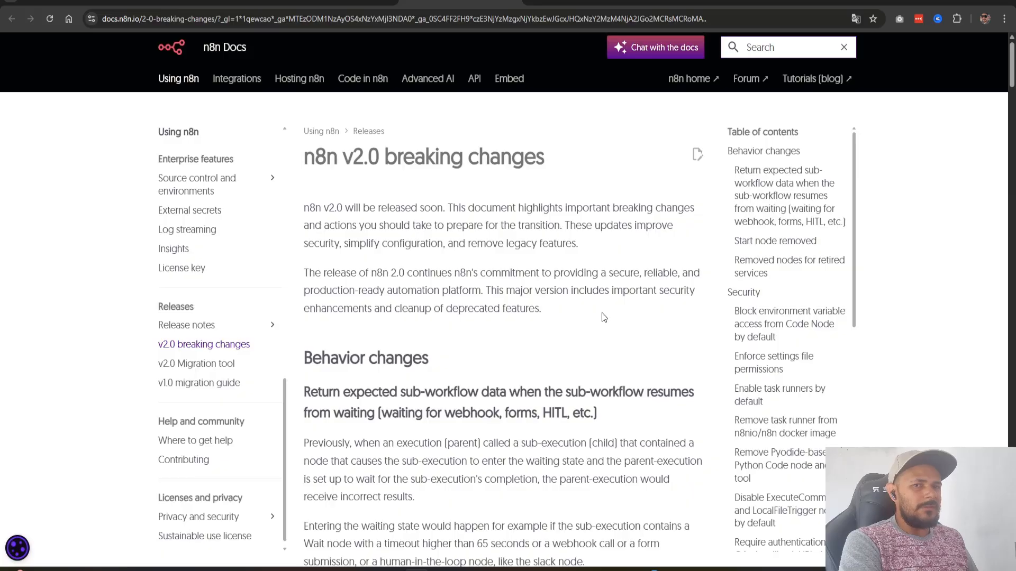
pyautogui.scroll(-3, 651, 400)
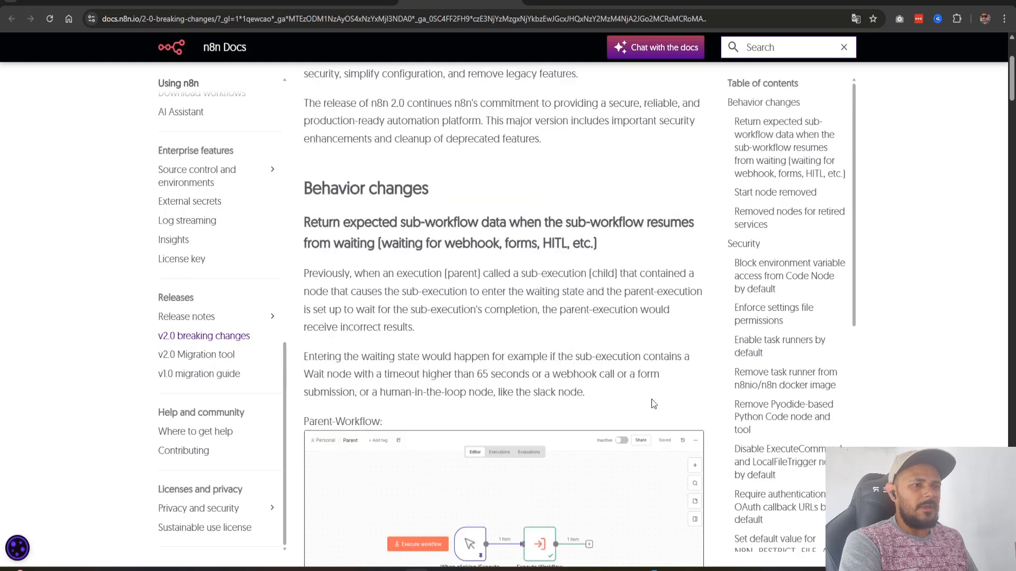
pyautogui.scroll(-3, 716, 342)
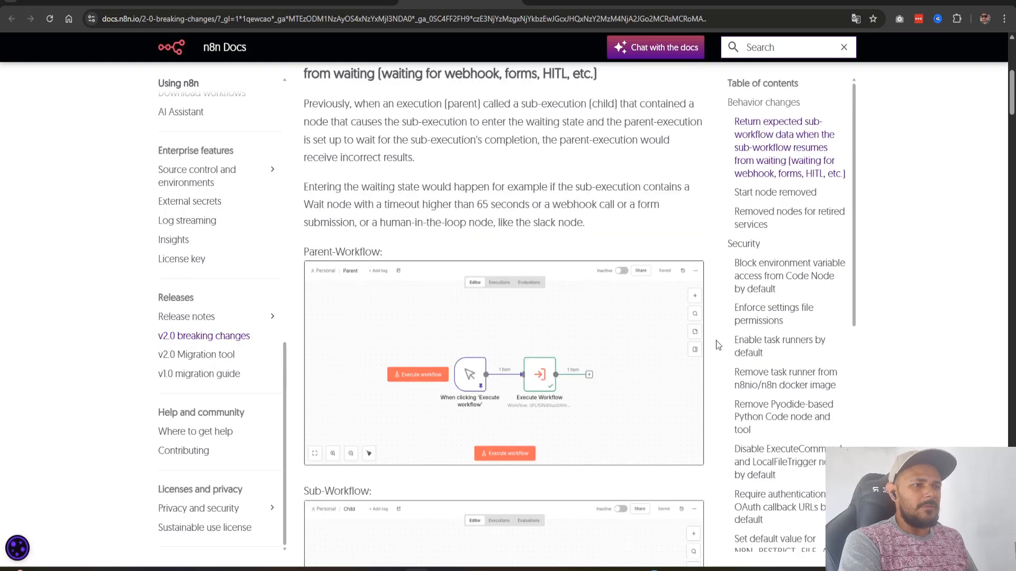
pyautogui.scroll(-4, 716, 345)
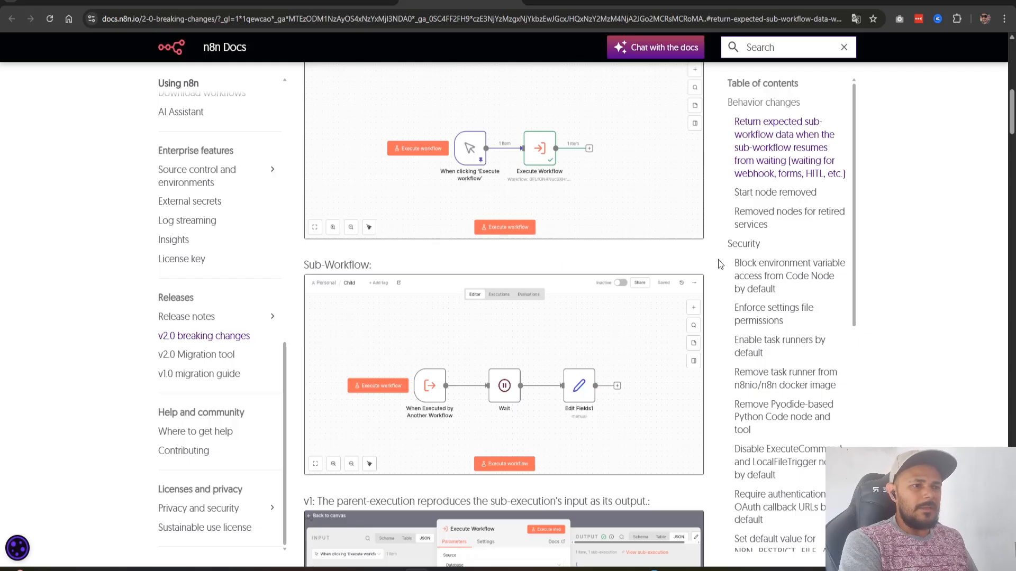
pyautogui.scroll(-10, 718, 259)
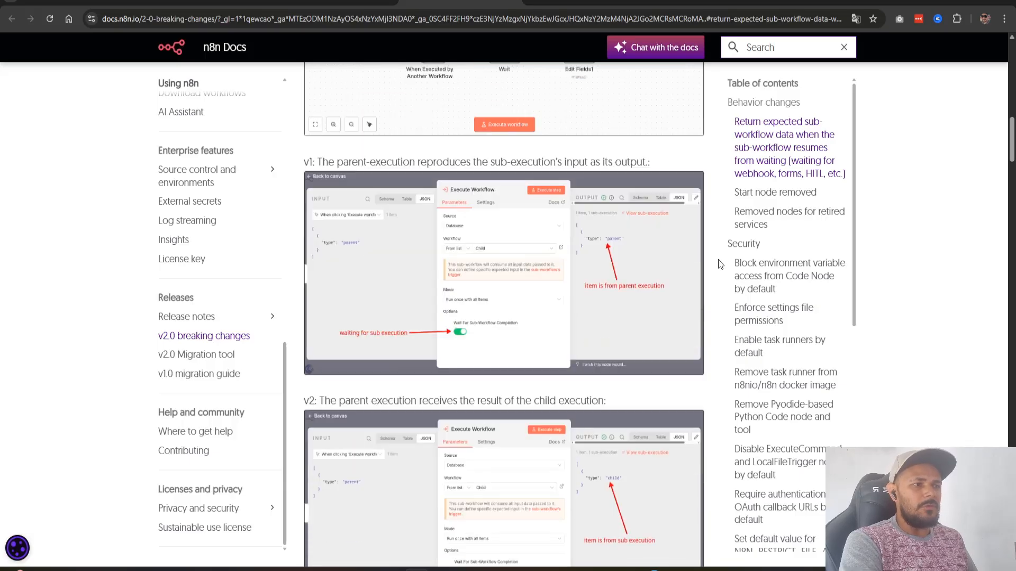
pyautogui.scroll(-2, 719, 259)
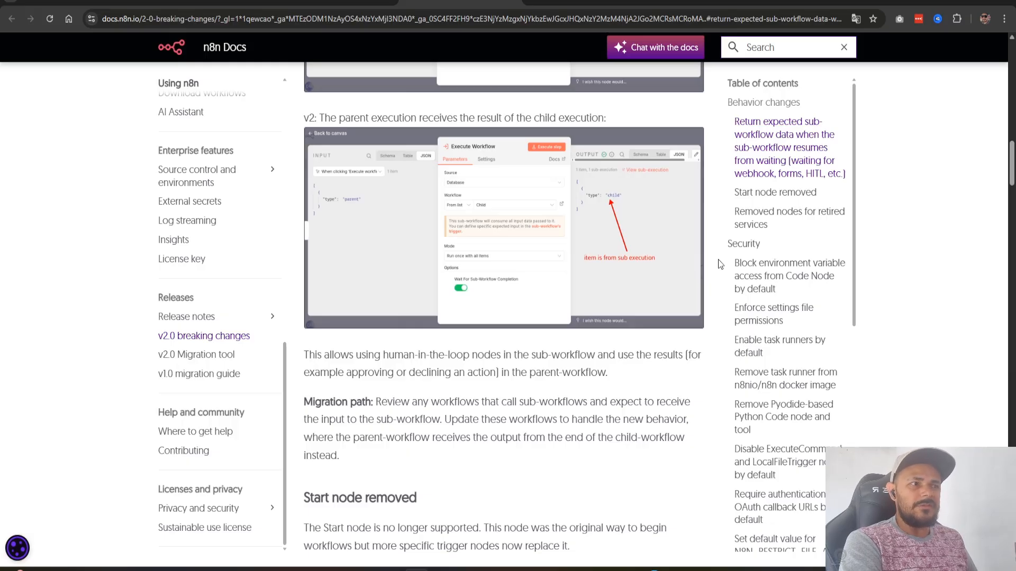
# - In the Versão 2.0 workflow, search for "code" as the node following AI Agent and view the Code node's actions
pyautogui.click(209, 4)
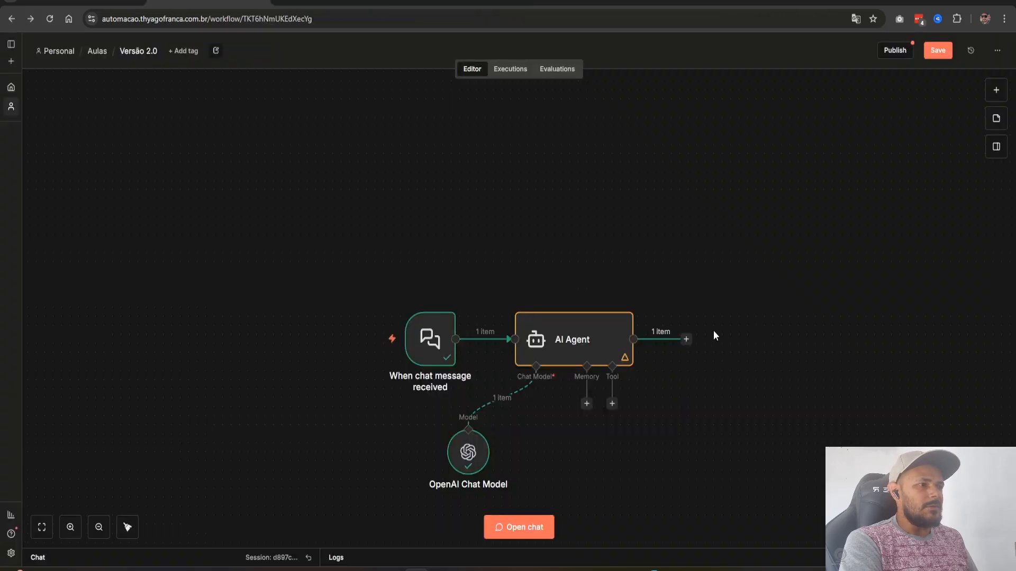
pyautogui.click(686, 340)
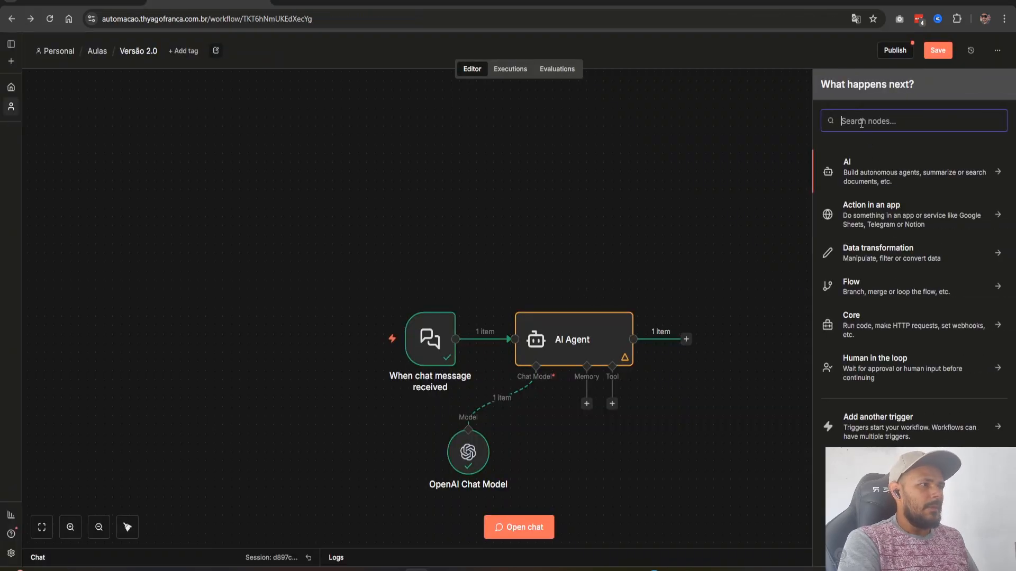
pyautogui.write('code')
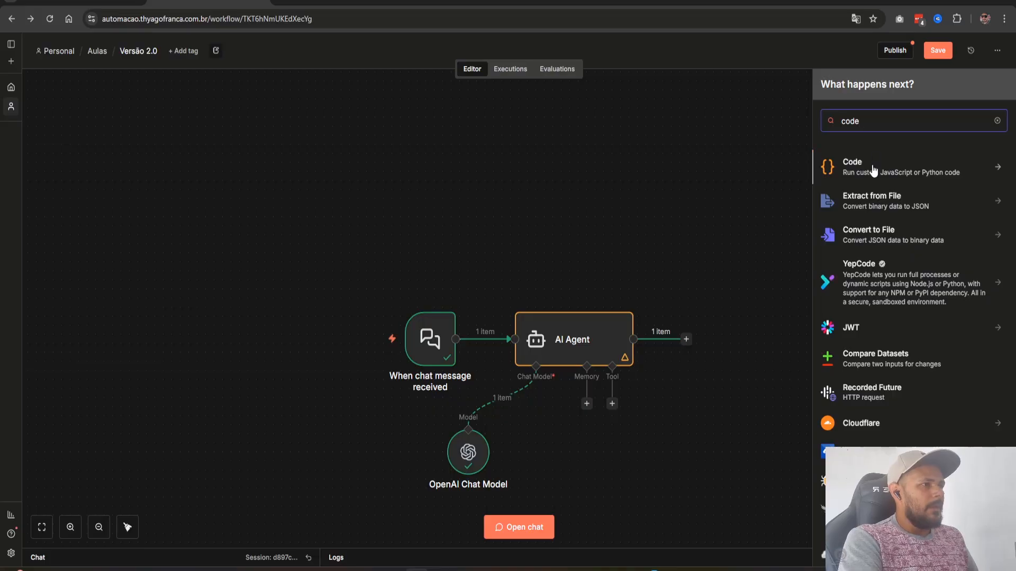
pyautogui.click(873, 170)
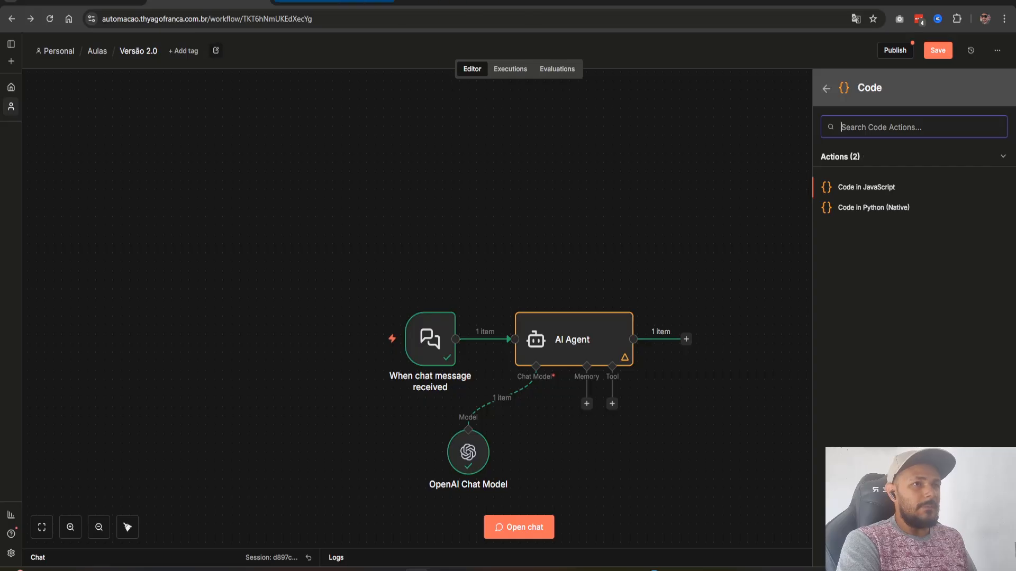
# - Return to the n8n 2.0 blog post and review it from the FAQ back to the reasons for version 2.0
pyautogui.hotkey('ctrl', 'Tab')
pyautogui.hotkey('ctrl', 'Tab')
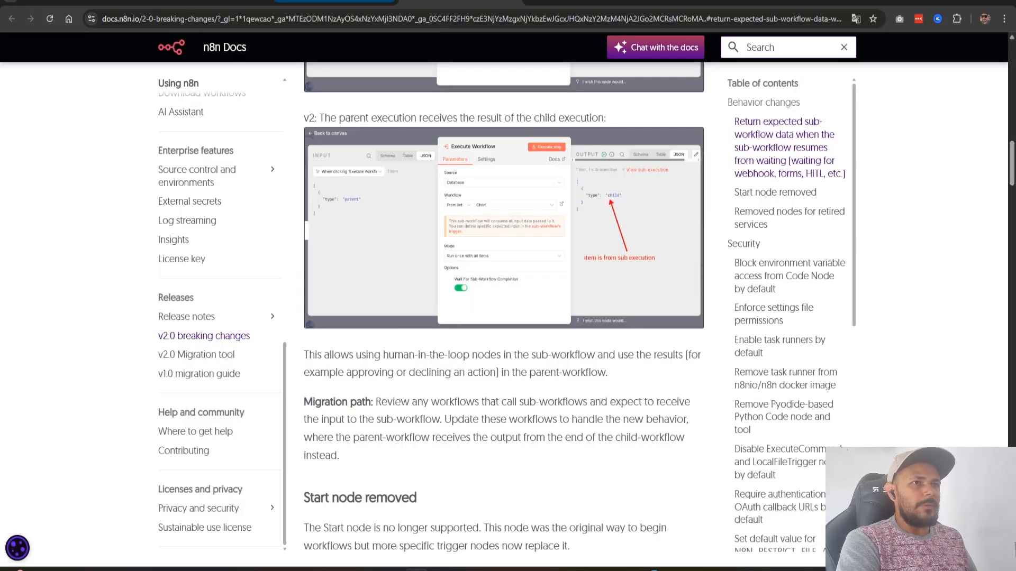
pyautogui.hotkey('ctrl', 'shift', 'Tab')
pyautogui.scroll(-5, 818, 334)
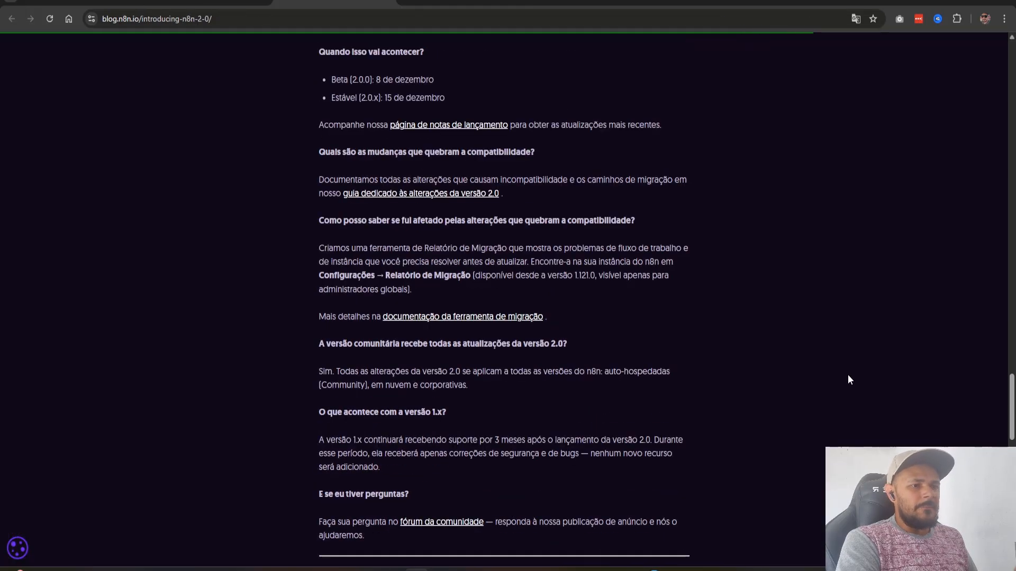
pyautogui.scroll(5, 1007, 389)
pyautogui.moveTo(1007, 389); pyautogui.dragTo(1002, 367)
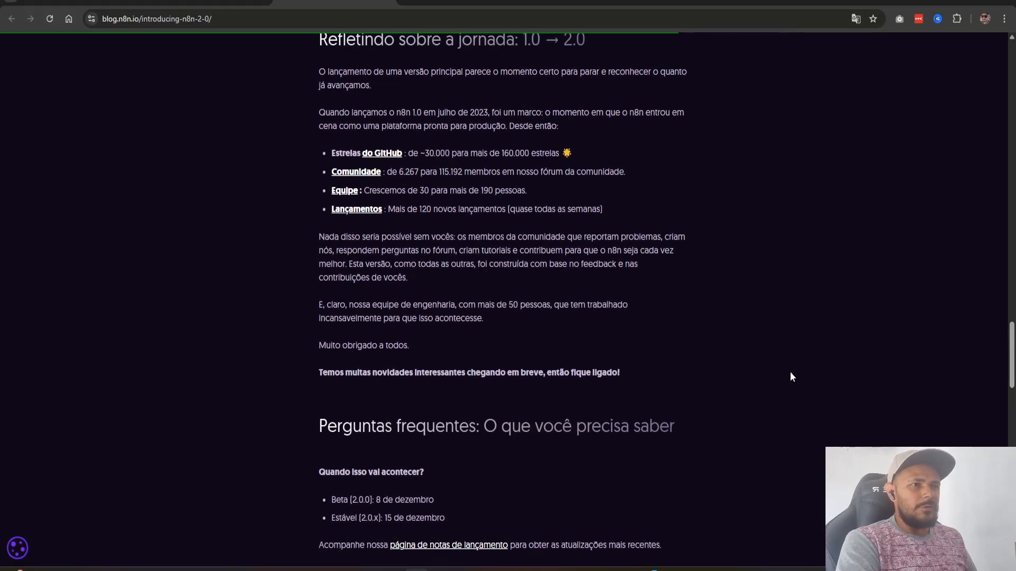
pyautogui.scroll(2, 730, 388)
pyautogui.scroll(15, 731, 388)
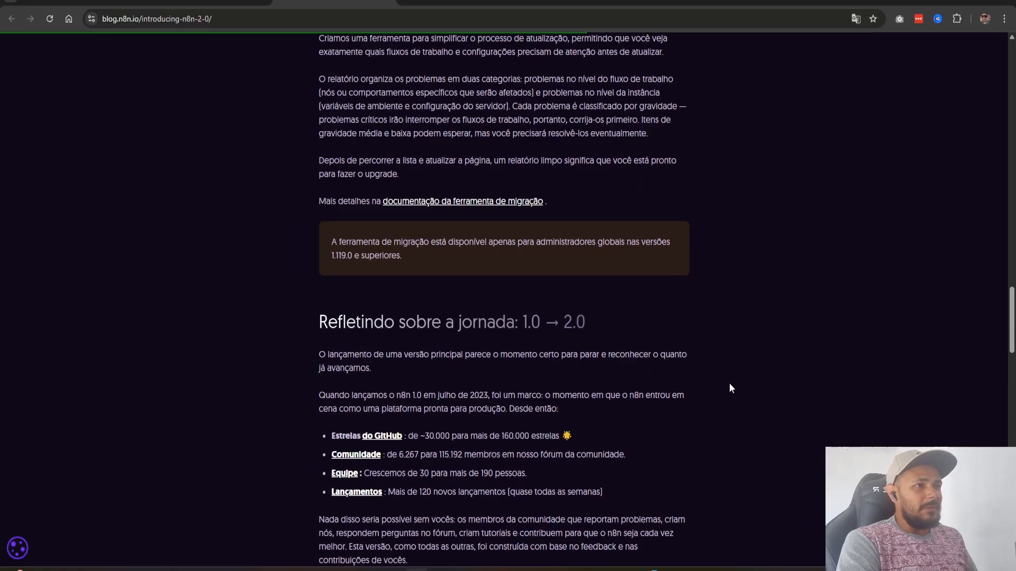
pyautogui.scroll(15, 730, 385)
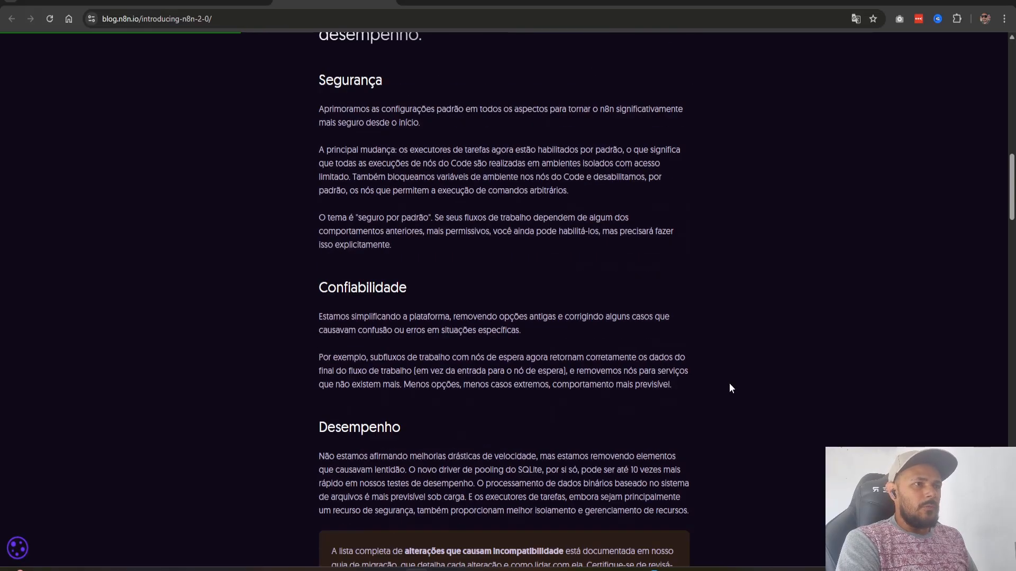
pyautogui.scroll(-2, 729, 388)
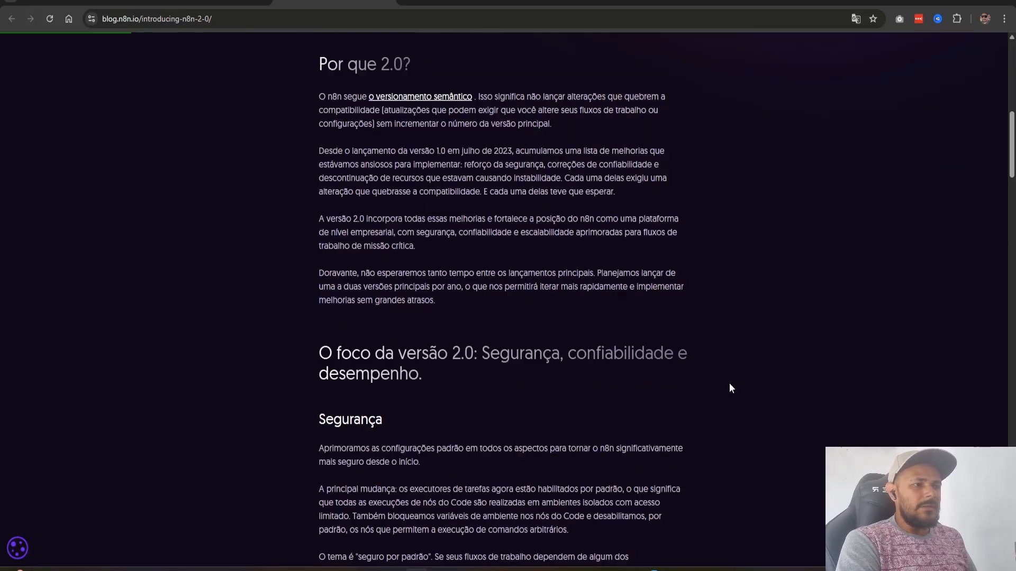
# - Switch to the v2.0 breaking changes documentation, return to its sub-workflow section, and translate the page into Portuguese
pyautogui.click(459, 6)
pyautogui.scroll(10, 717, 346)
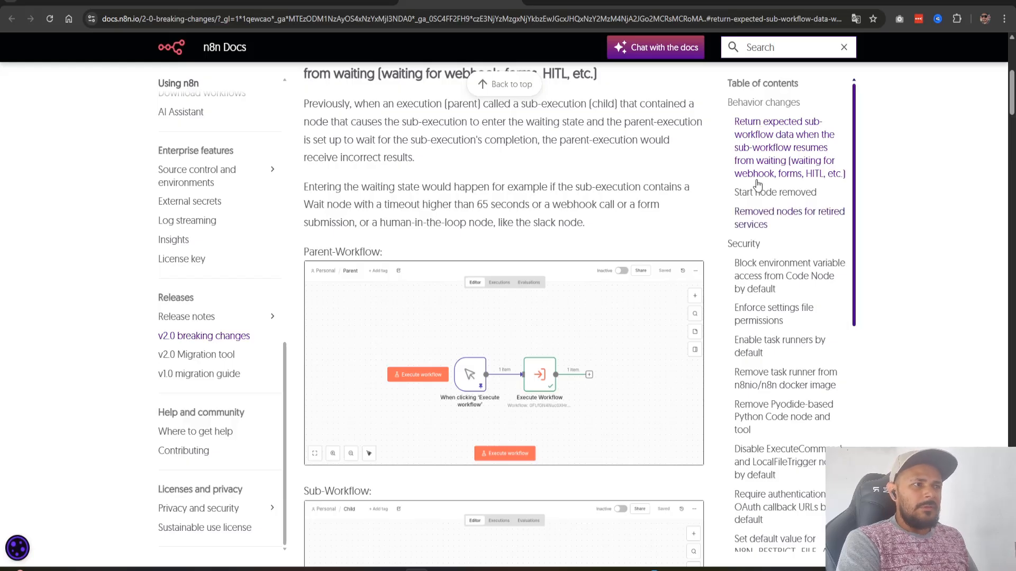
pyautogui.click(855, 19)
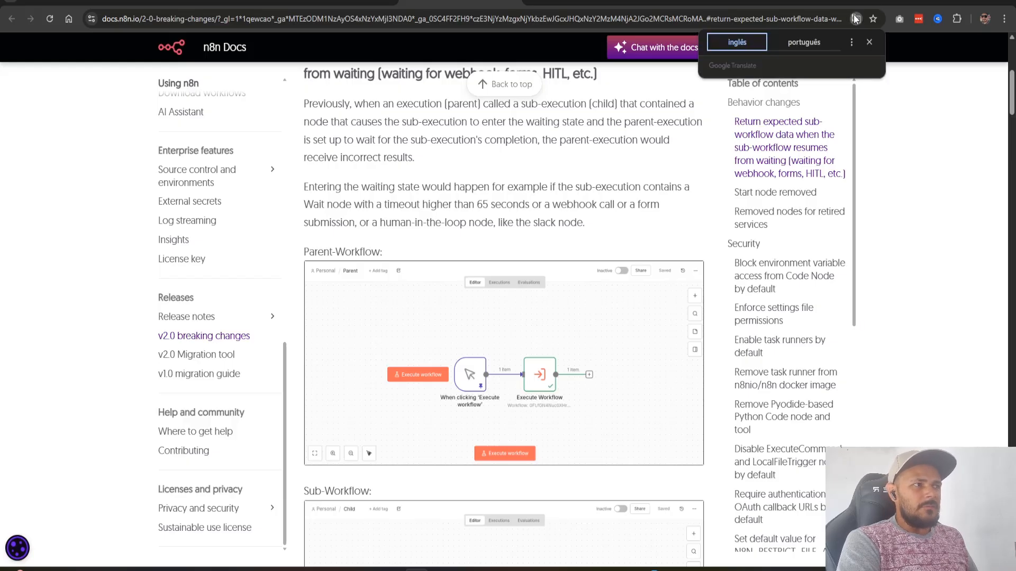
pyautogui.click(796, 42)
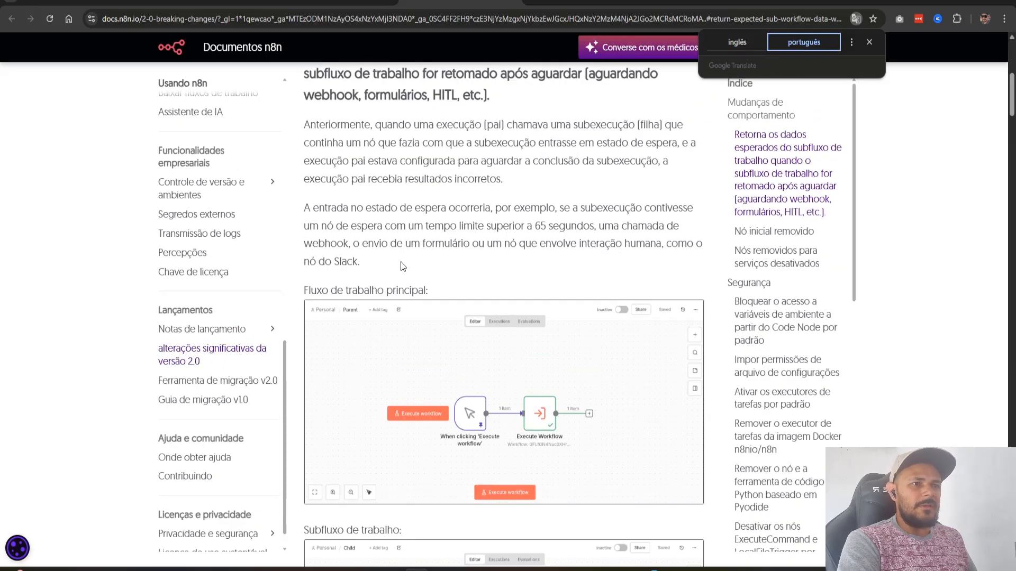
# - Review the main workflow and sub-workflow examples in the translated breaking changes section on sub-workflow data
pyautogui.moveTo(309, 290); pyautogui.dragTo(447, 290)
pyautogui.click(506, 276)
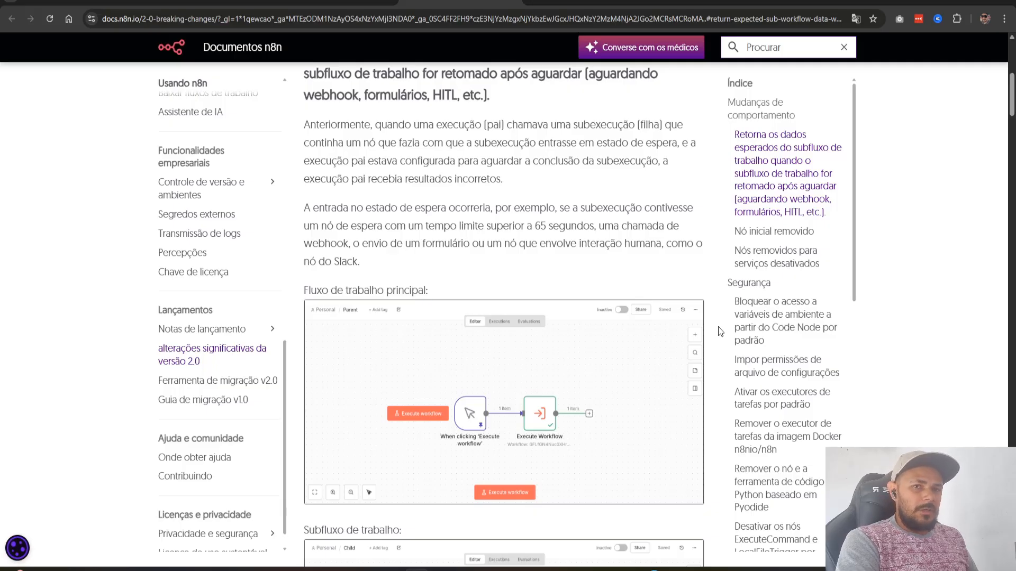
pyautogui.scroll(-6, 721, 332)
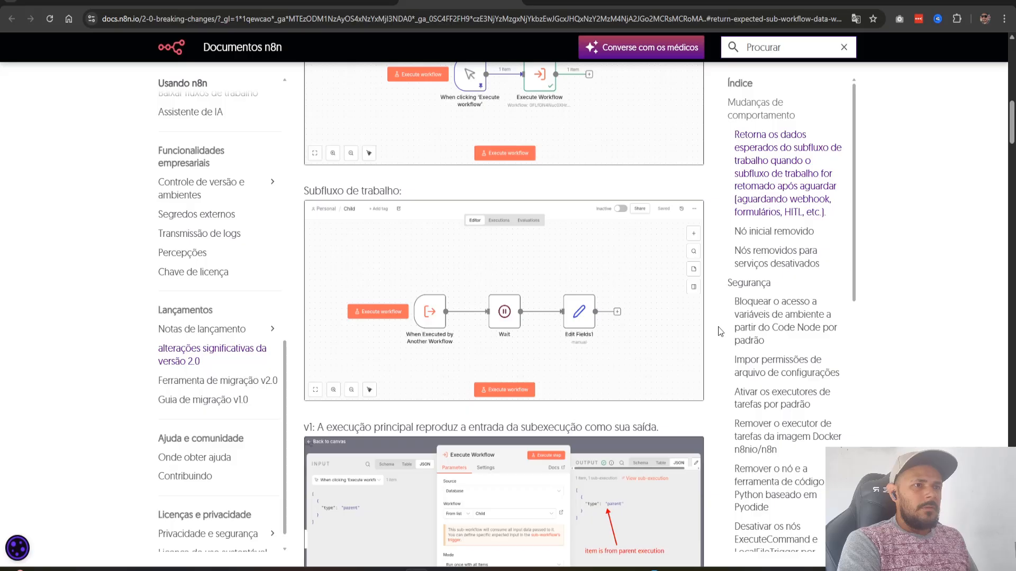
# - Switch back to the Versão 2.0 workflow, dismiss the Code node's action list, and save the workflow
pyautogui.click(208, 5)
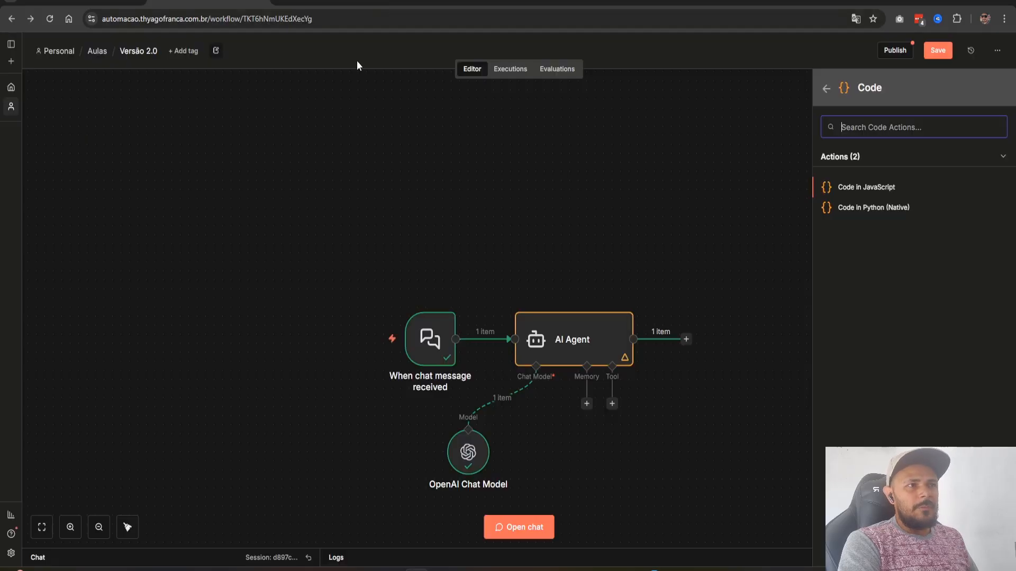
pyautogui.click(777, 138)
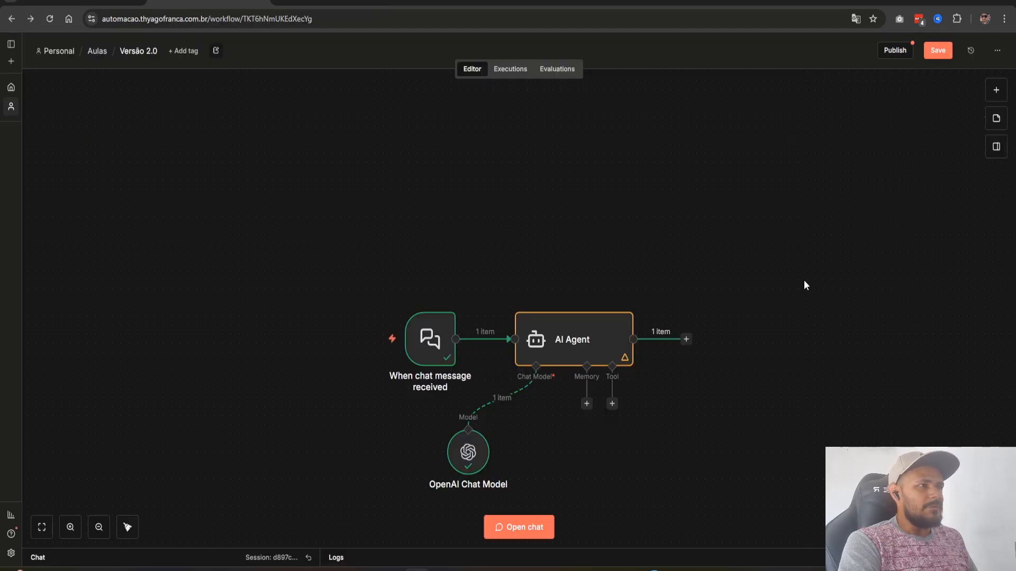
pyautogui.scroll(-1, 768, 319)
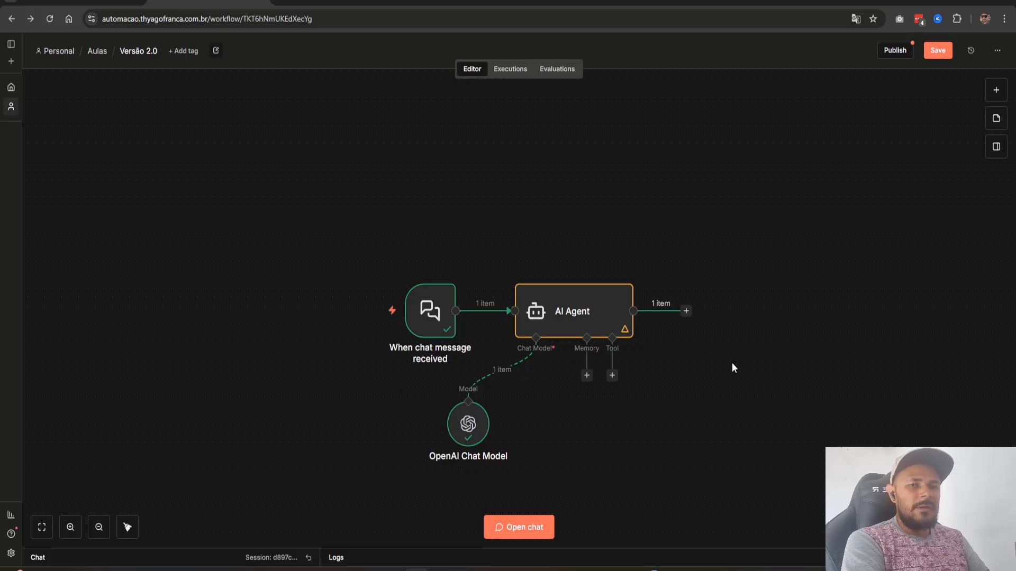
pyautogui.hotkey('ctrl', 's')
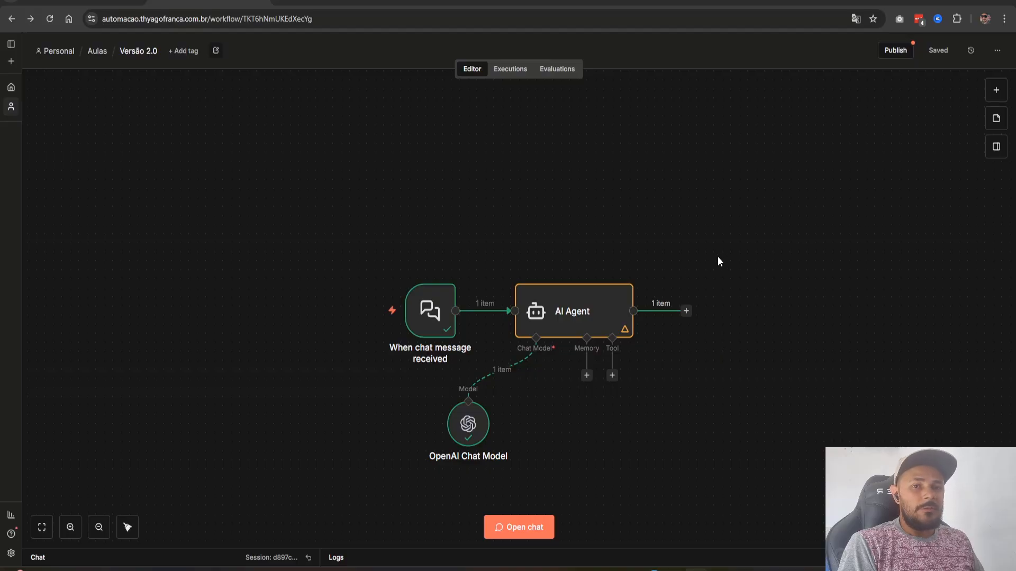
# - Publish the Versão 2.0 workflow with the version name "Version 2.0" and dismiss the error notifications item from the production checklist
pyautogui.click(894, 52)
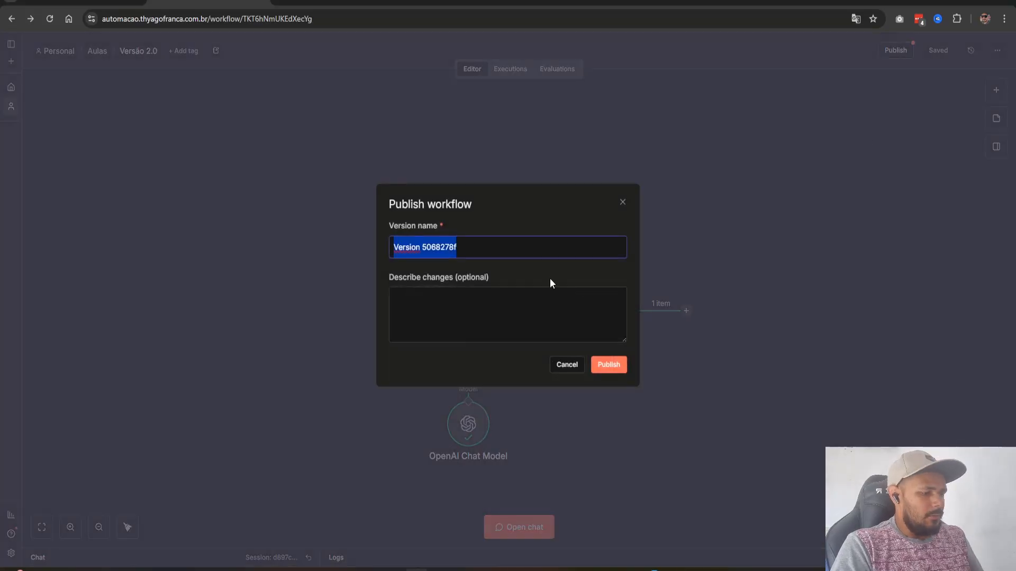
pyautogui.press('End')
pyautogui.press('BackSpace')
pyautogui.press('BackSpace')
pyautogui.press('BackSpace')
pyautogui.press('BackSpace')
pyautogui.press('BackSpace')
pyautogui.press('BackSpace')
pyautogui.press('BackSpace')
pyautogui.press('BackSpace')
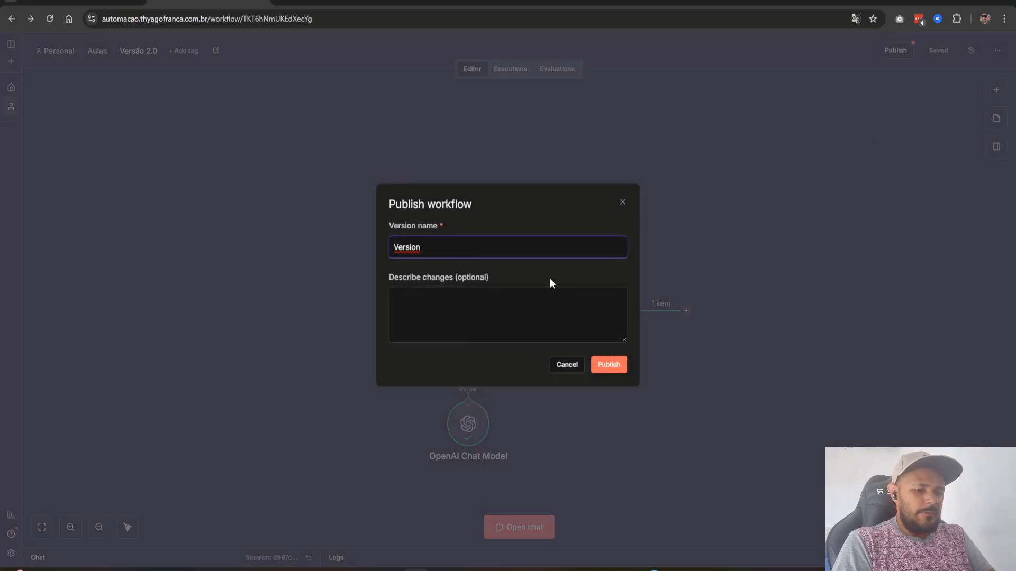
pyautogui.write('2')
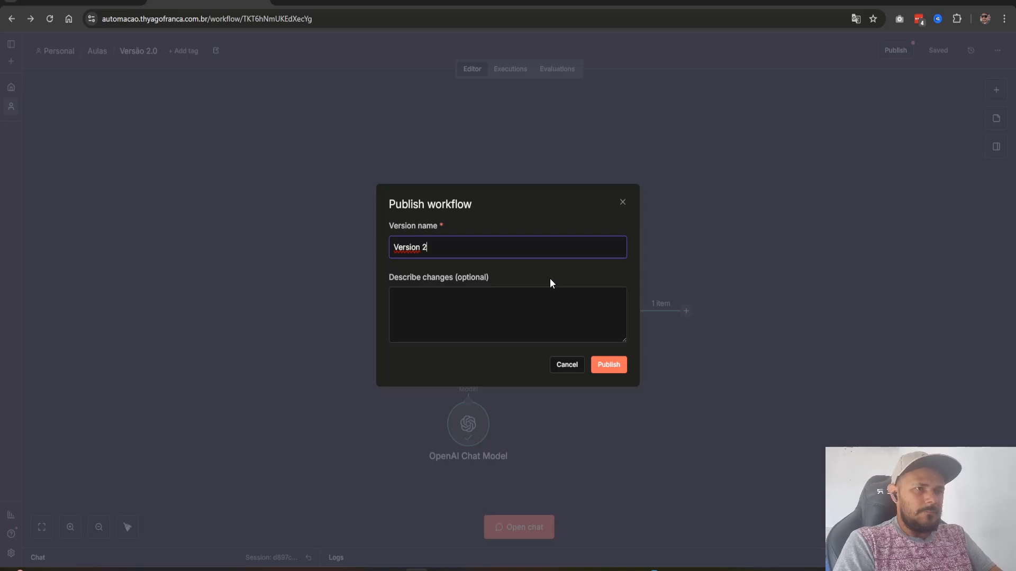
pyautogui.write('.0')
pyautogui.click(598, 368)
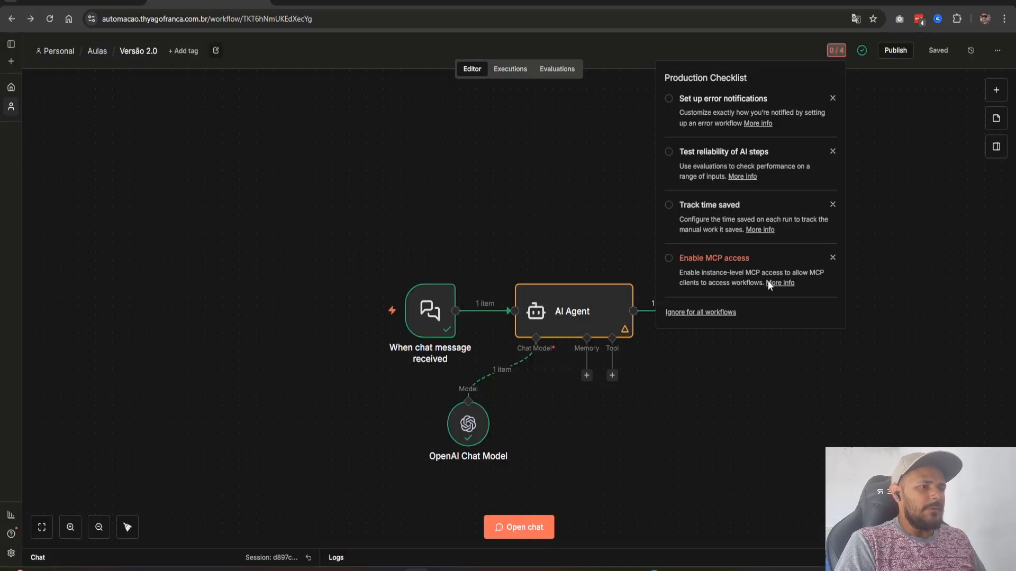
pyautogui.click(832, 99)
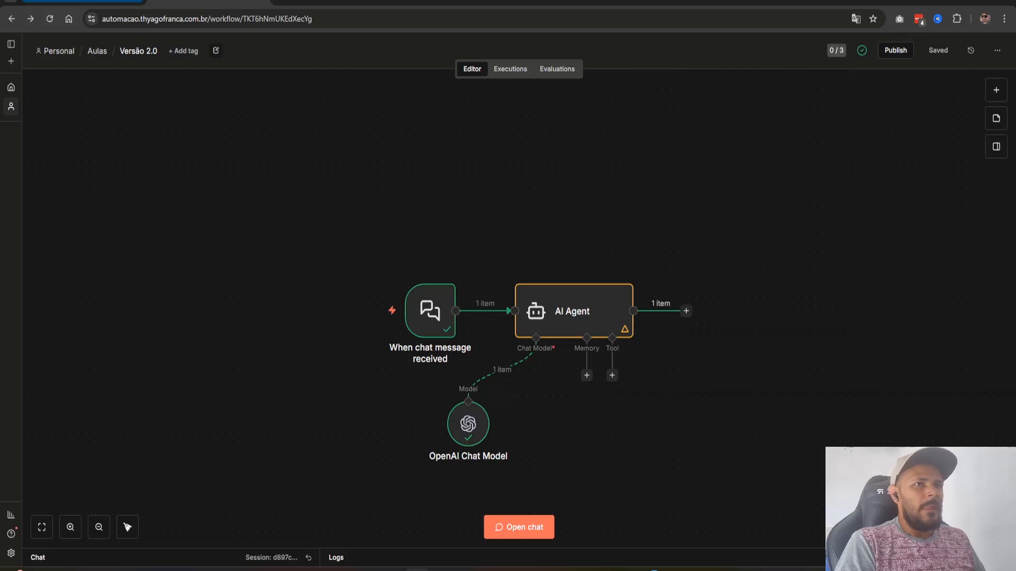
# - Reload the Aulas folder's workflow list to check Versão 2.0's publication status, and return to the workflow to view its published version details
pyautogui.click(97, 51)
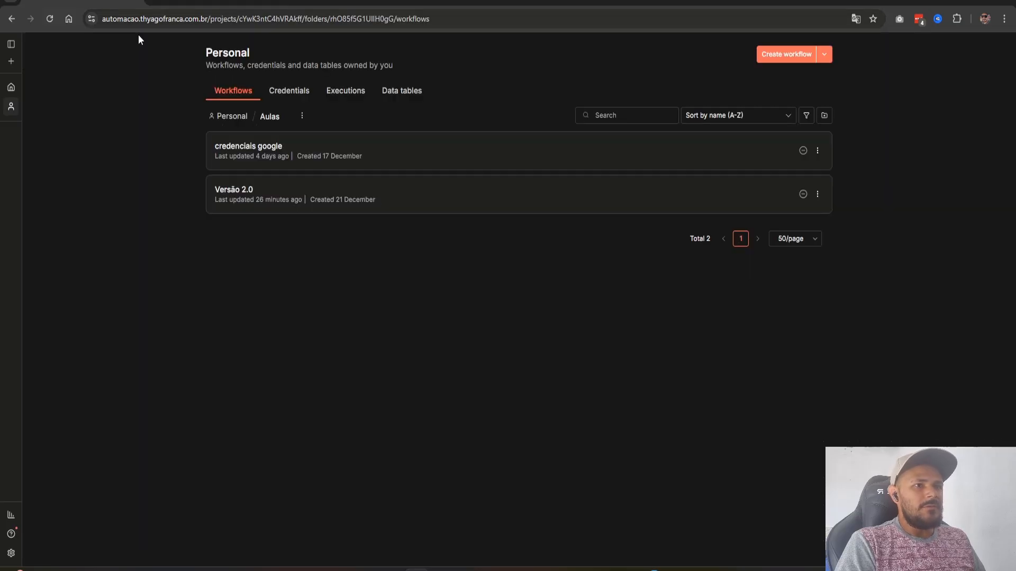
pyautogui.click(46, 20)
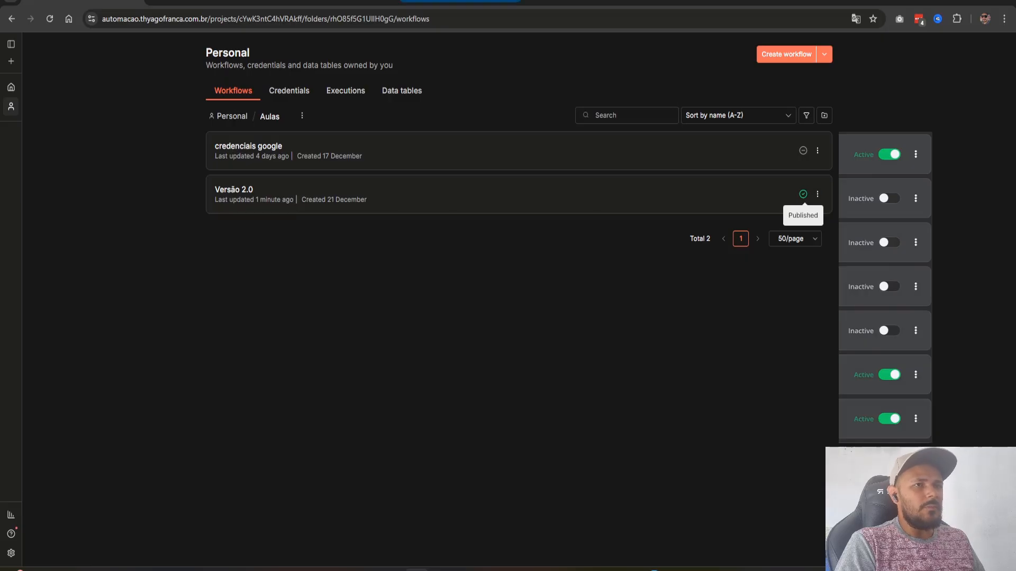
pyautogui.click(236, 3)
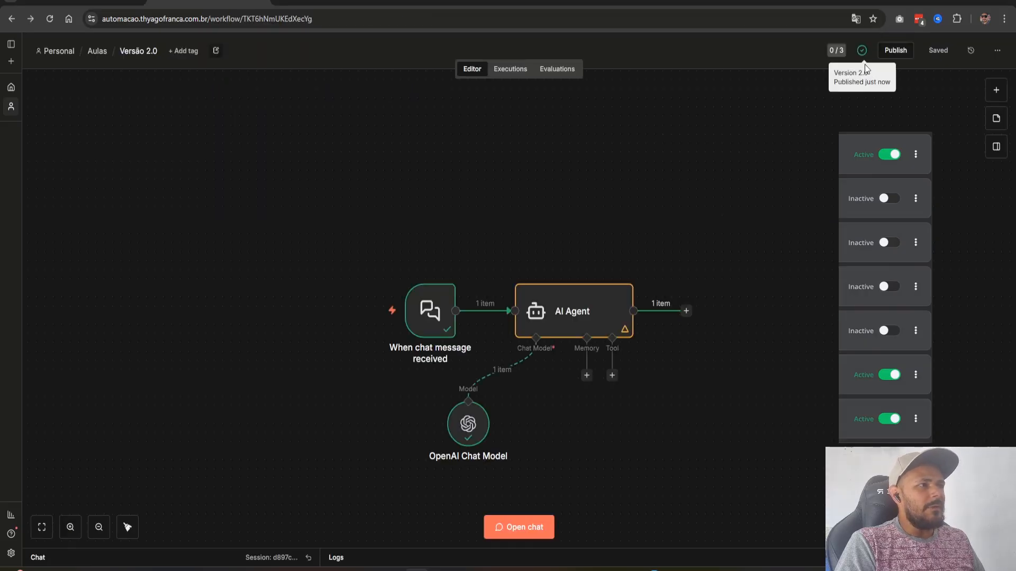